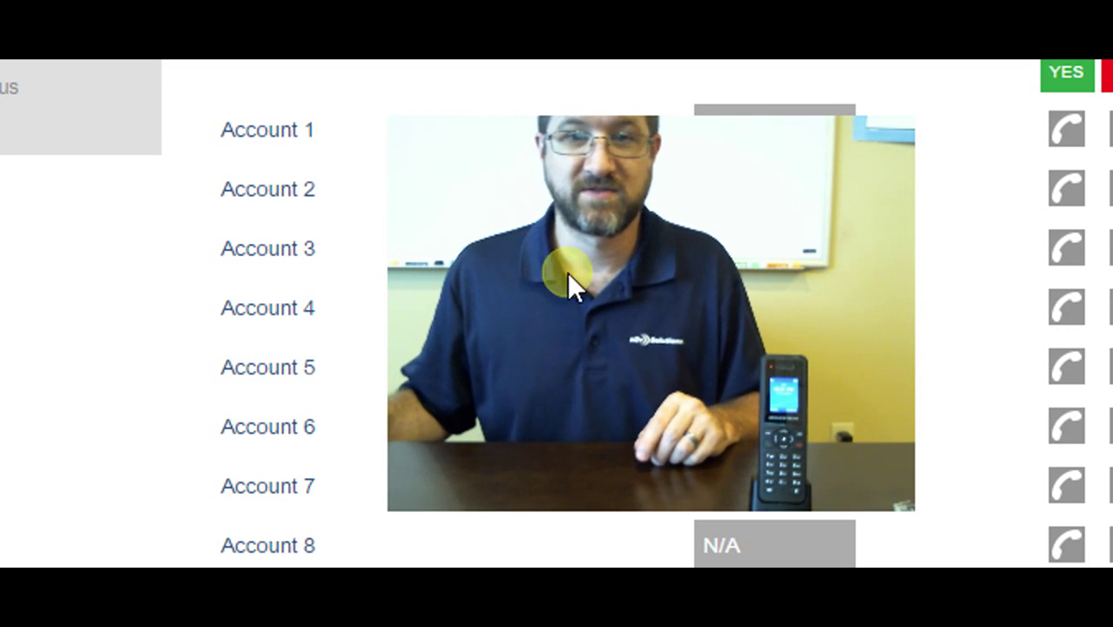
Scroll the Account Status page to review Accounts 1–8, all showing registration N/A
scroll(834, 501, "down", 1)
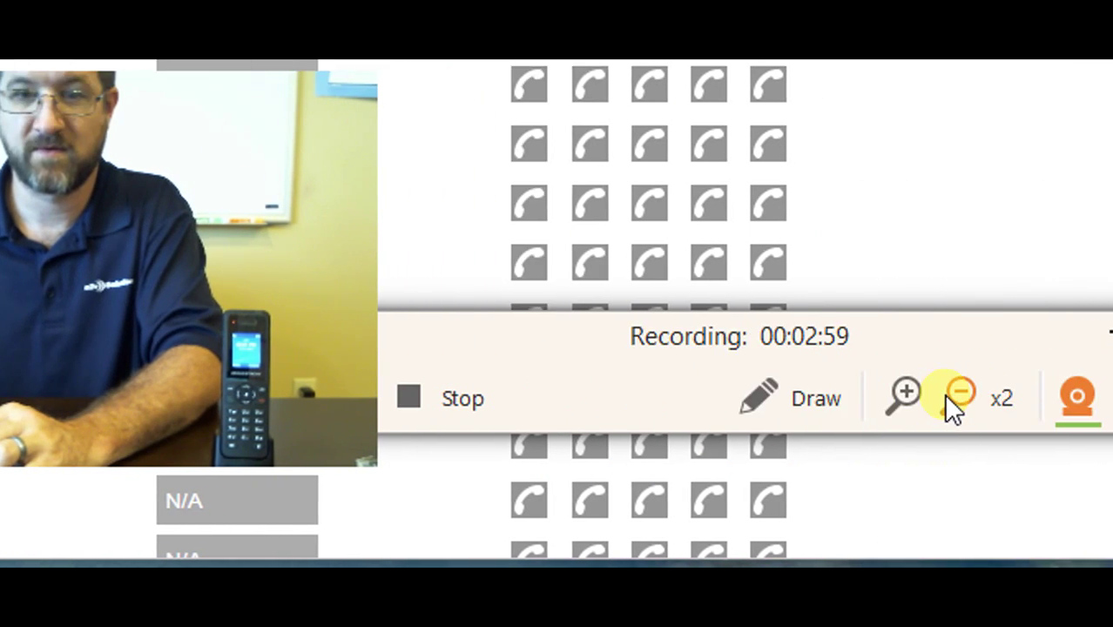
Recheck Account Status and confirm the HS2 indicator changed from NO to YES
left_click(952, 399)
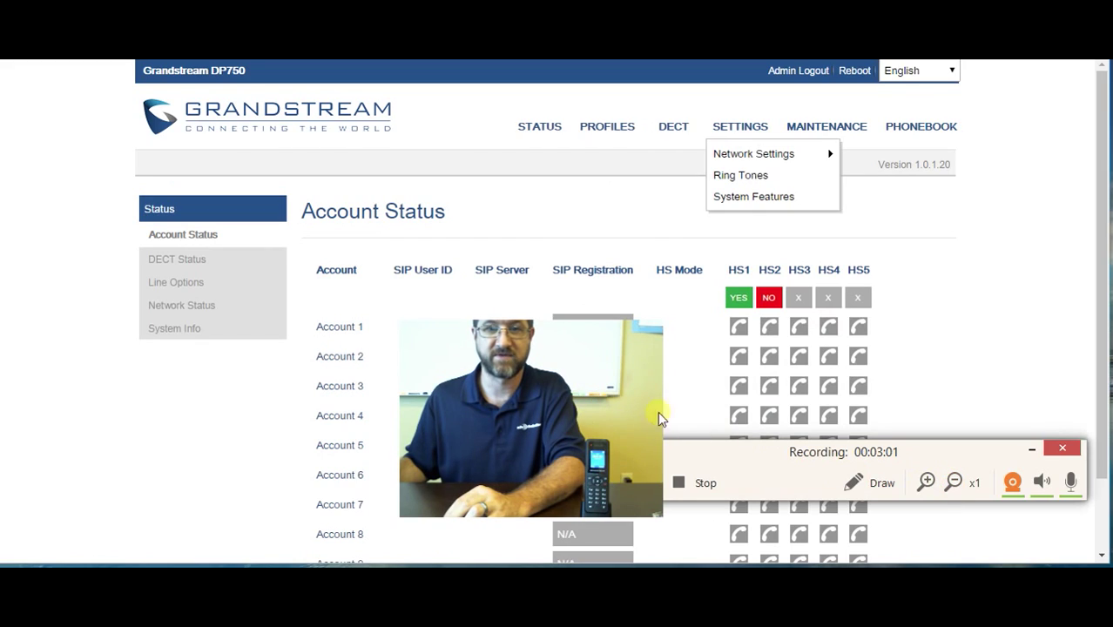
left_click(1016, 487)
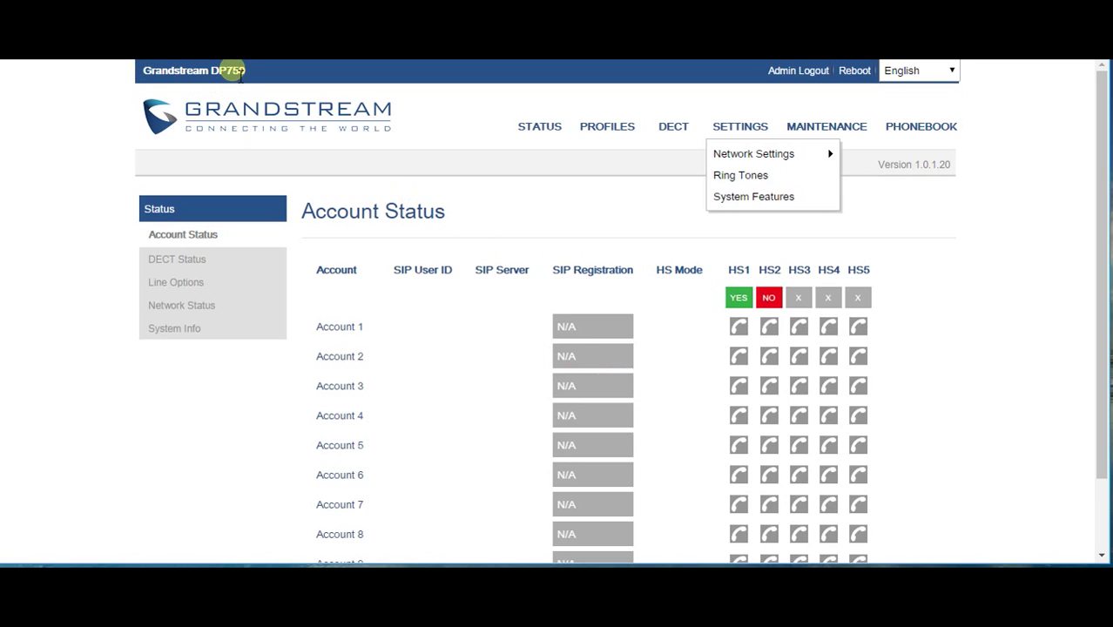
left_click(529, 132)
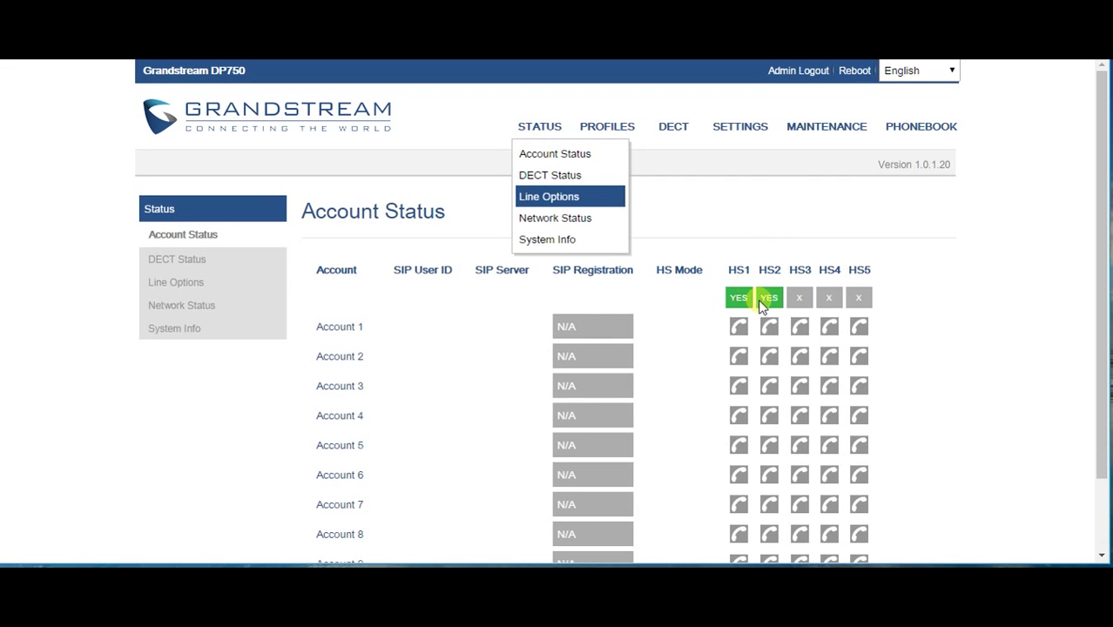
mouse_move(782, 306)
left_click(714, 222)
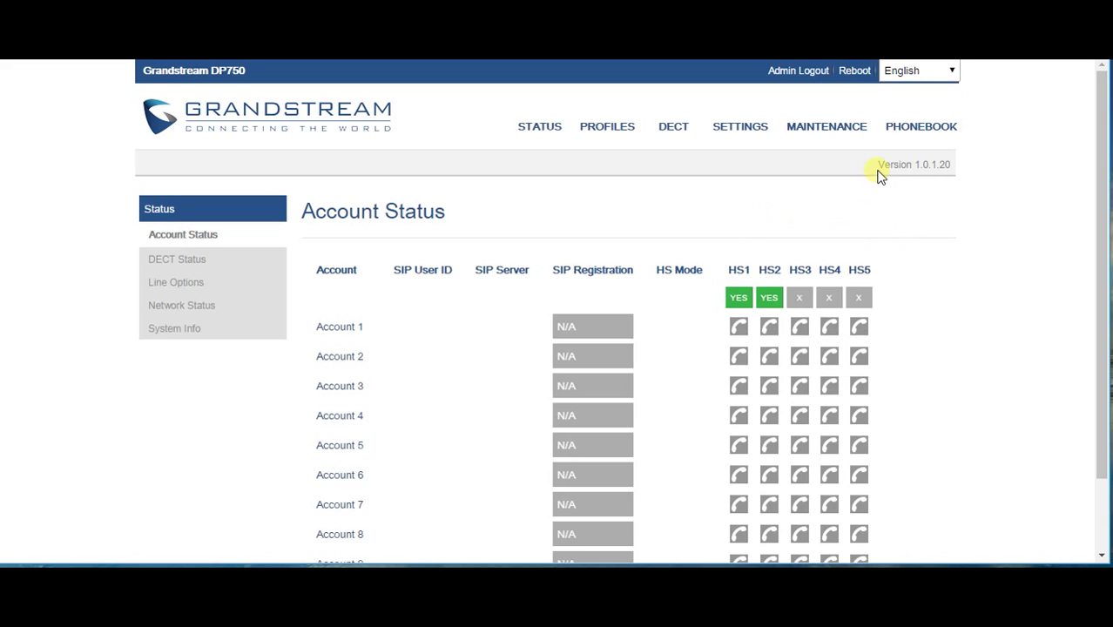
Compare handset firmware on DECT Status: HS1 at 1.0.1.15 upgradable, HS2 at 1.0.1.20
left_click_drag(879, 174, 961, 187)
left_click(958, 180)
left_click(163, 261)
scroll(374, 275, "down", 3)
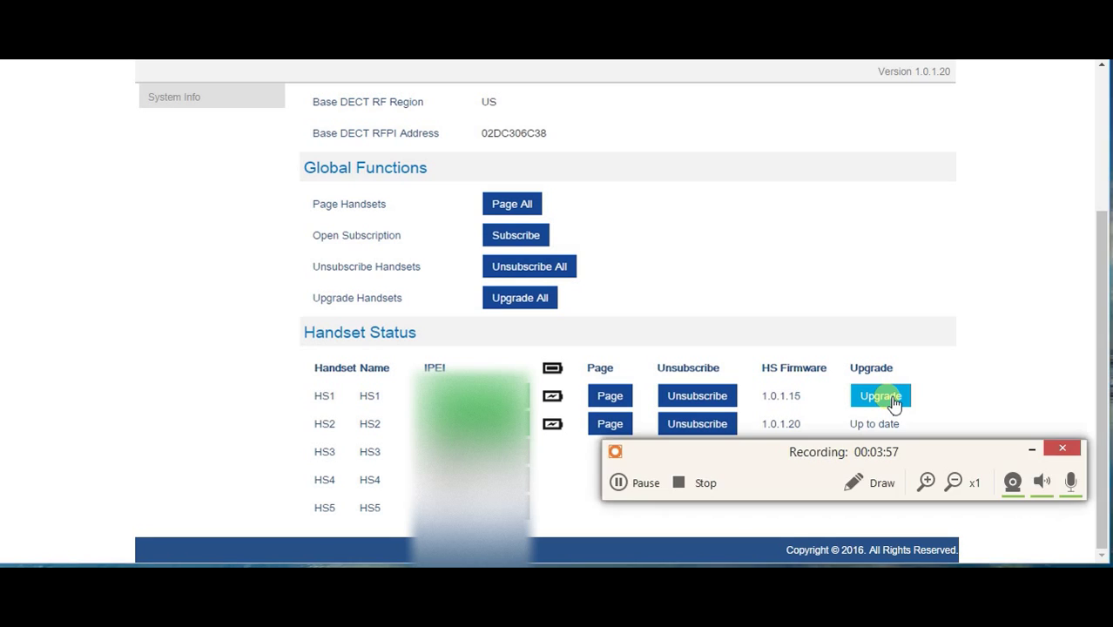
left_click(1020, 492)
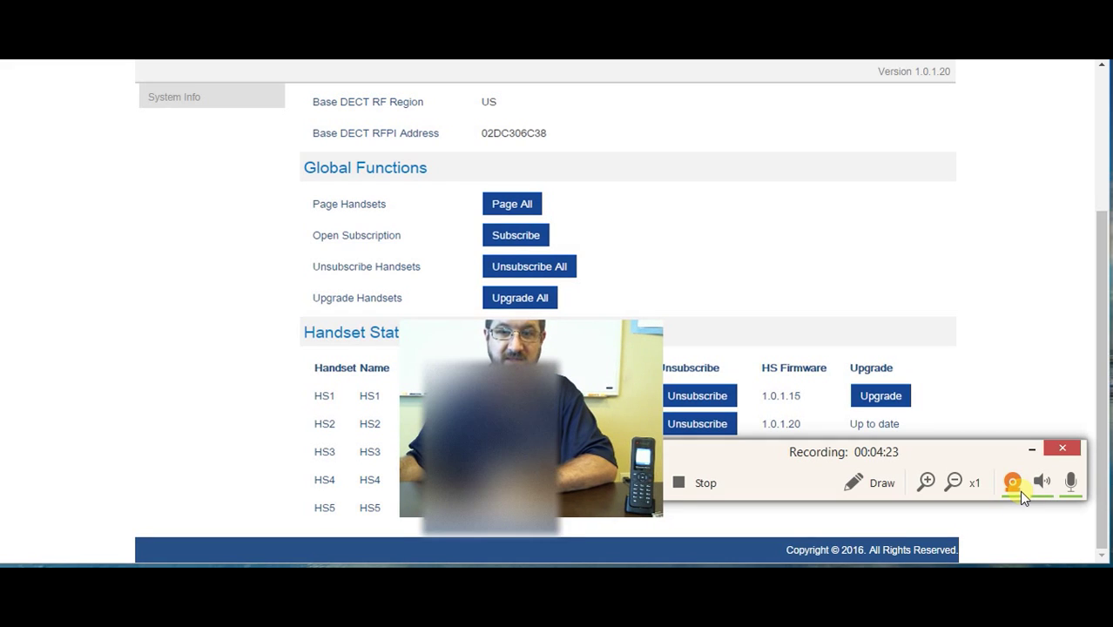
Dismiss the permission warning and log back in with the administrator username and password
left_click(1019, 490)
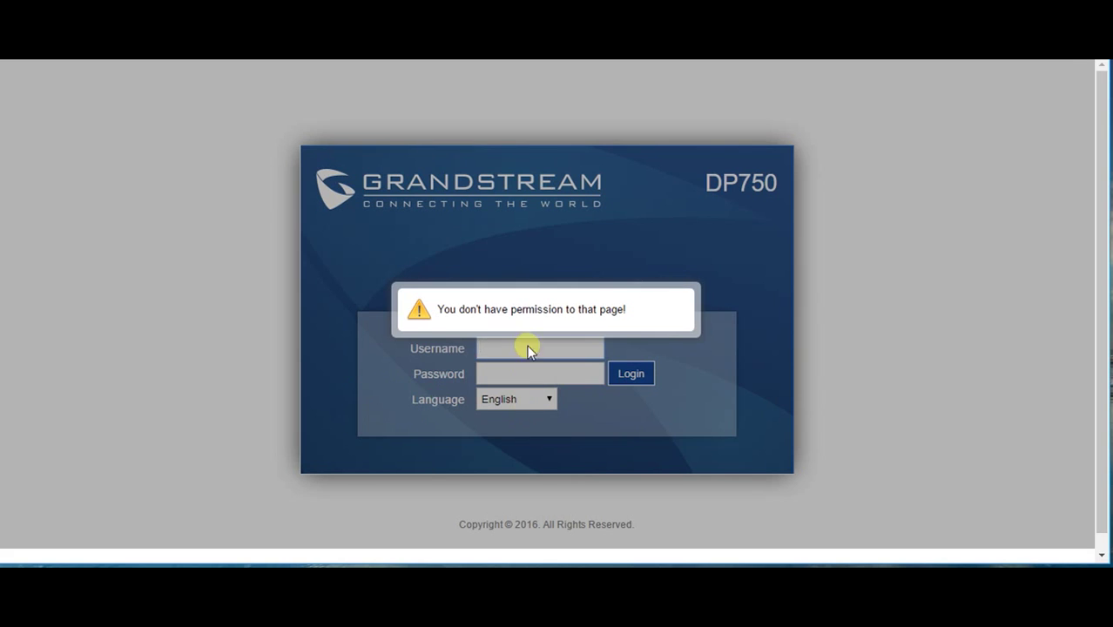
left_click(528, 347)
type("admin")
key("Tab")
type("admin")
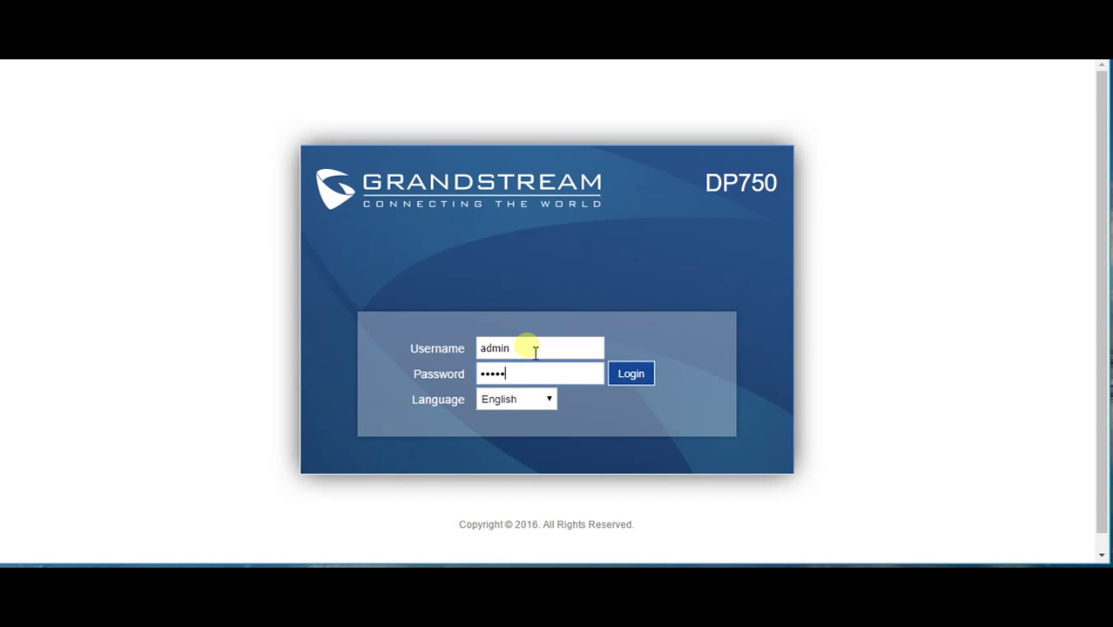
key("Return")
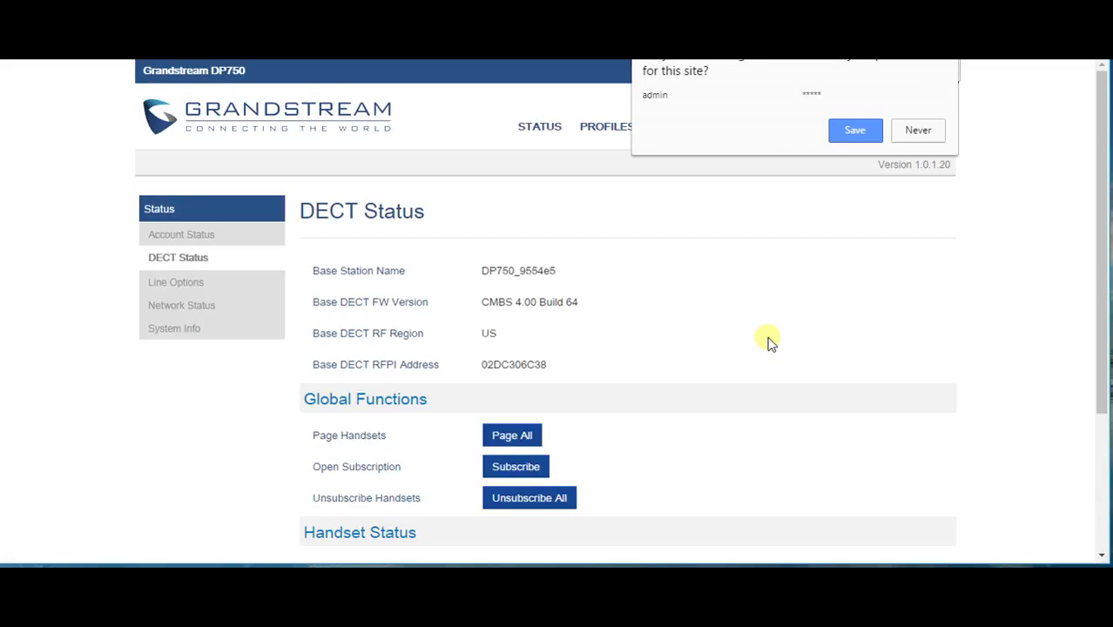
Decline saving the password and check HS1's firmware upgrade progress on DECT Status
left_click(189, 257)
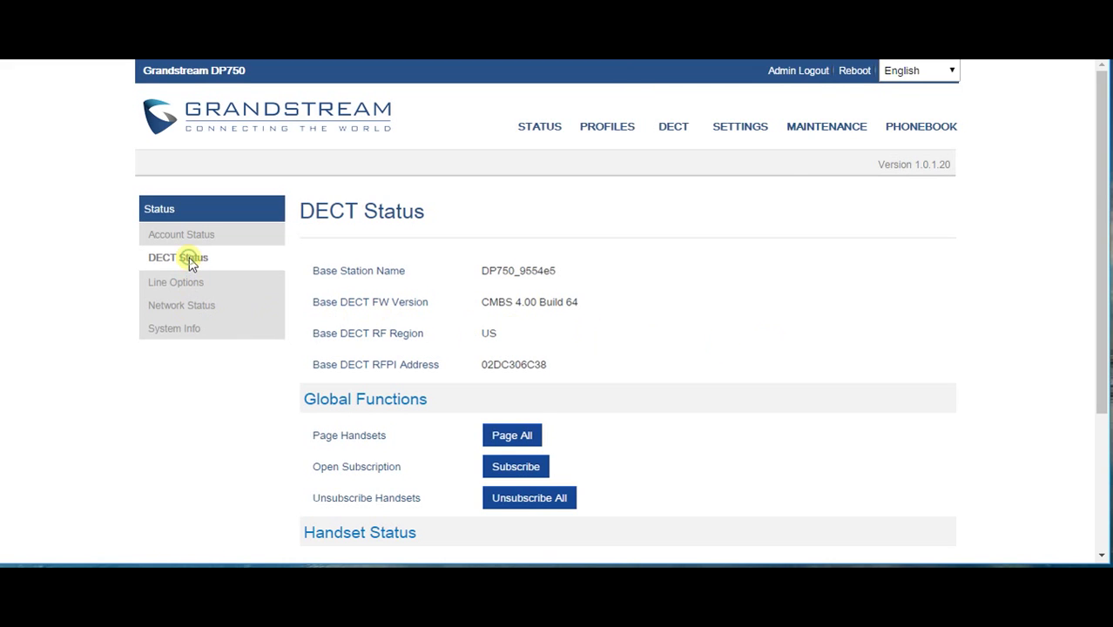
scroll(282, 404, "down", 3)
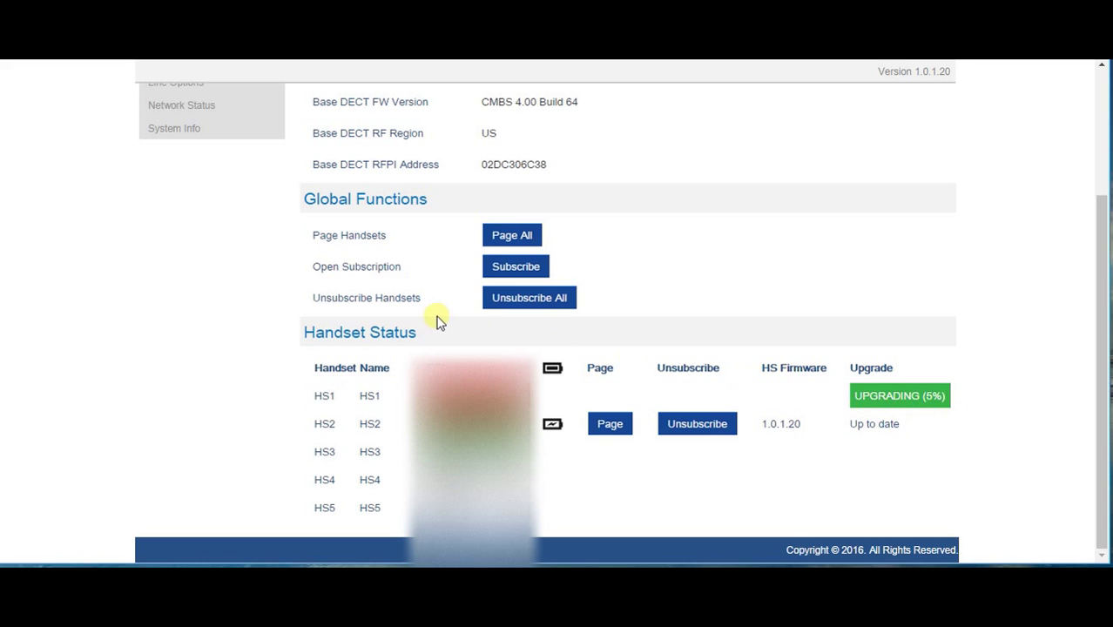
scroll(437, 319, "up", 3)
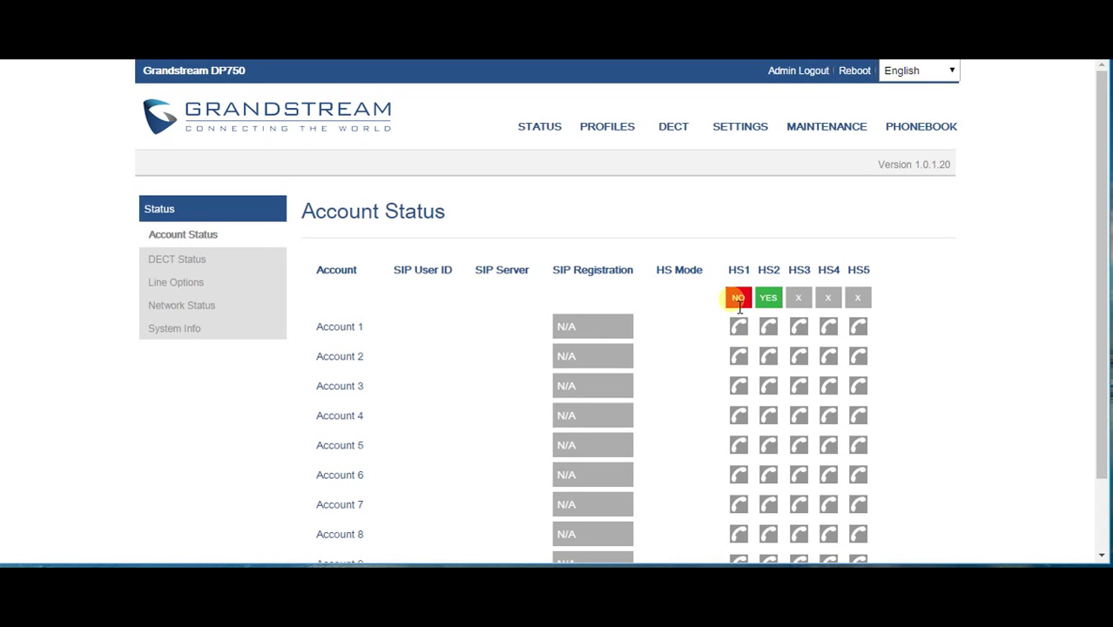
mouse_move(739, 306)
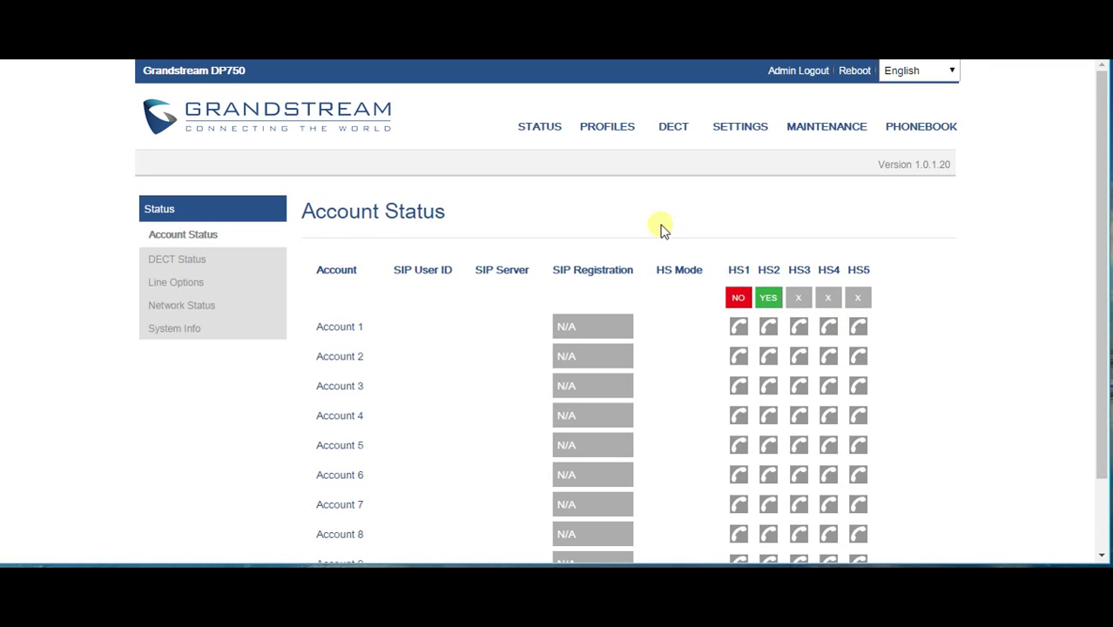
mouse_move(608, 129)
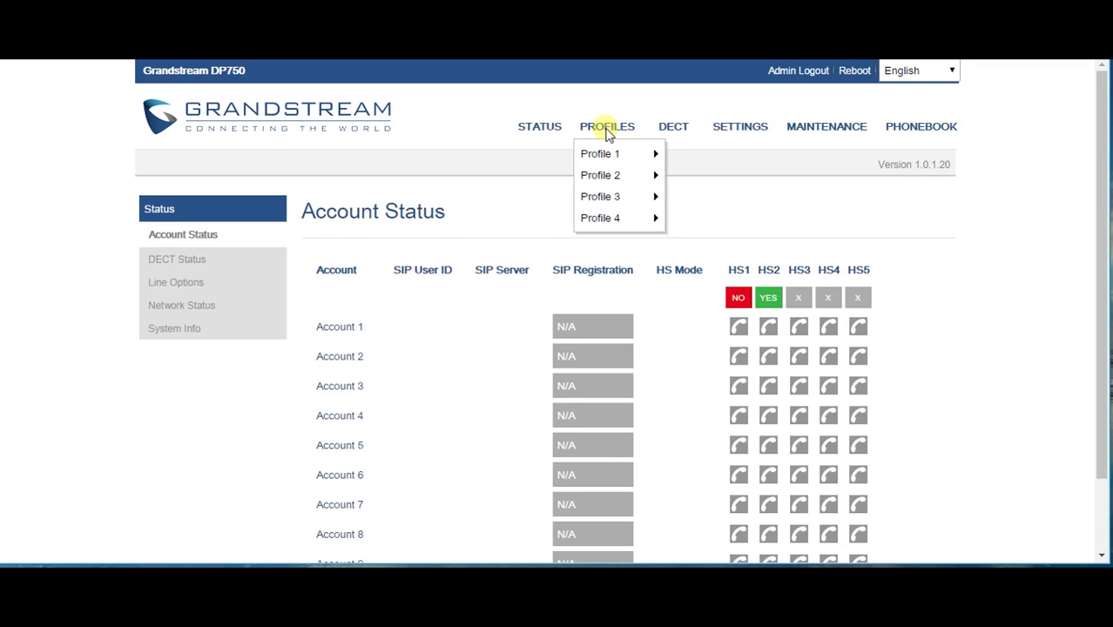
mouse_move(537, 129)
In Profile 1 general settings, enter *98 as the Voice Mail Access Number
mouse_move(604, 152)
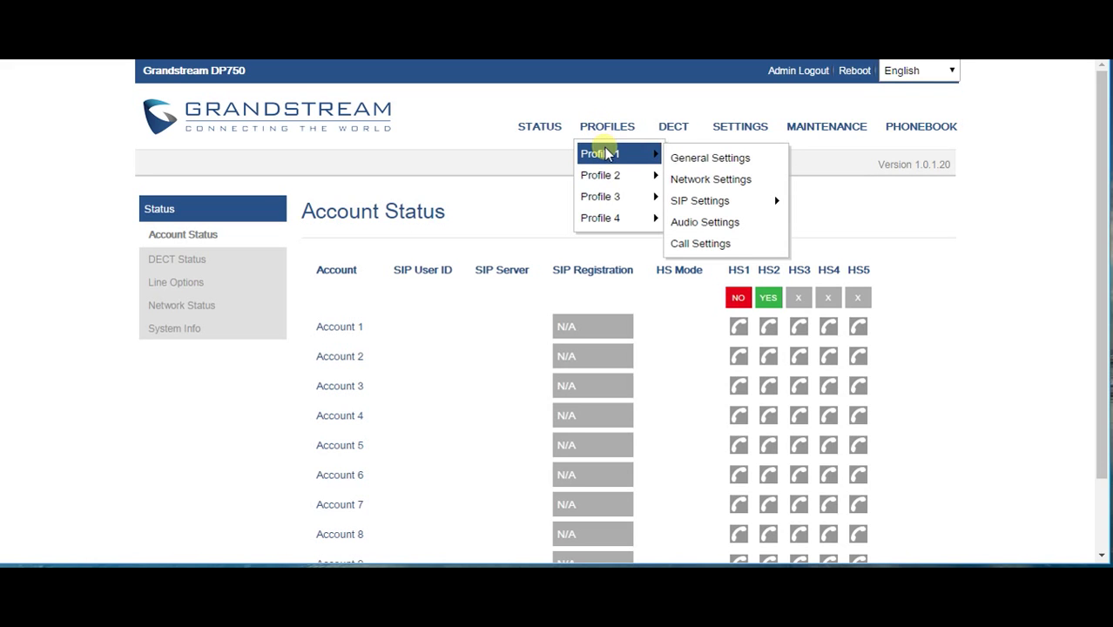
left_click(689, 158)
mouse_move(421, 316)
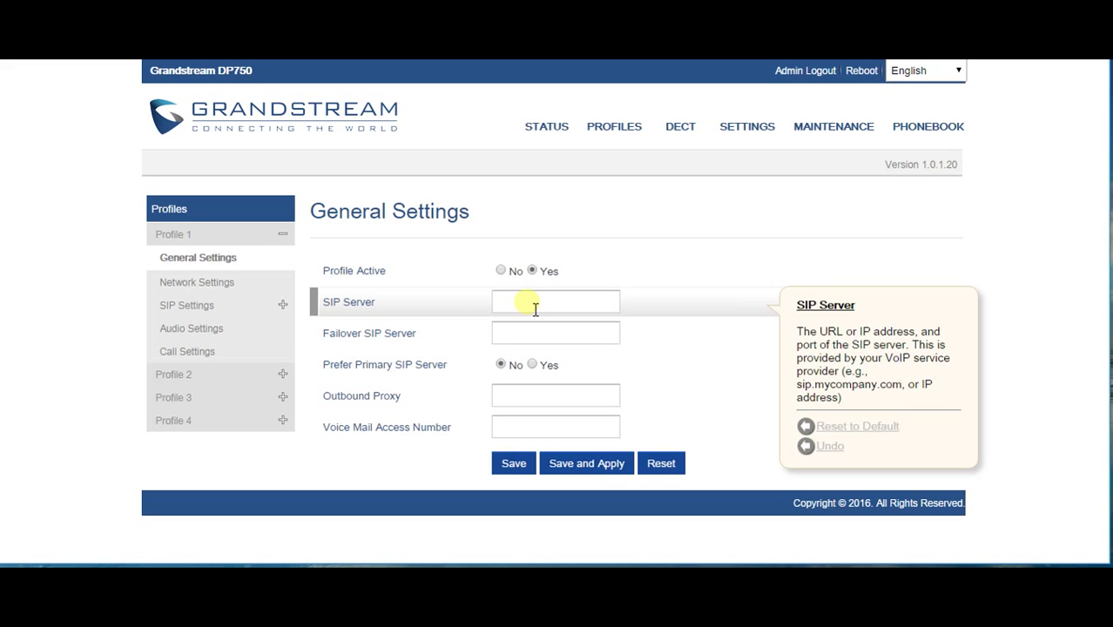
mouse_move(552, 334)
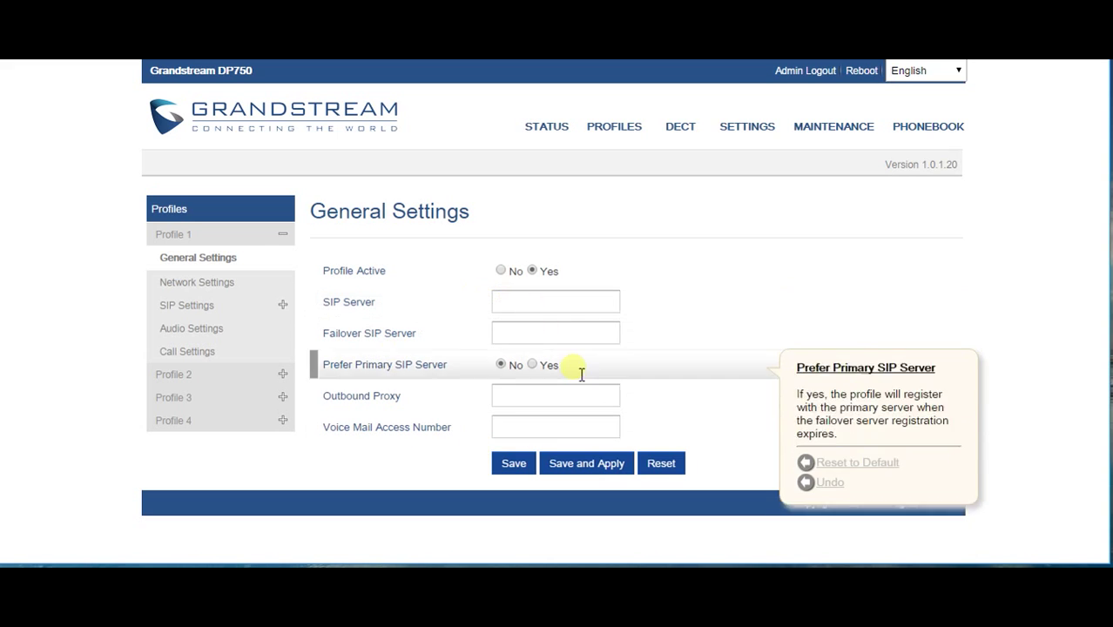
mouse_move(499, 429)
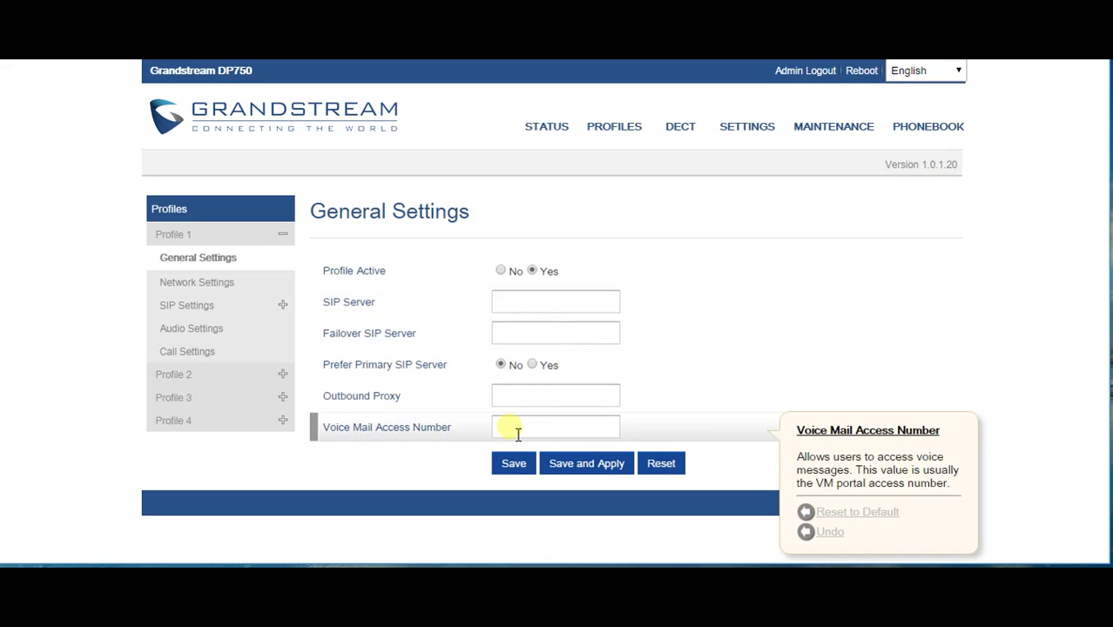
left_click(517, 432)
type("*98")
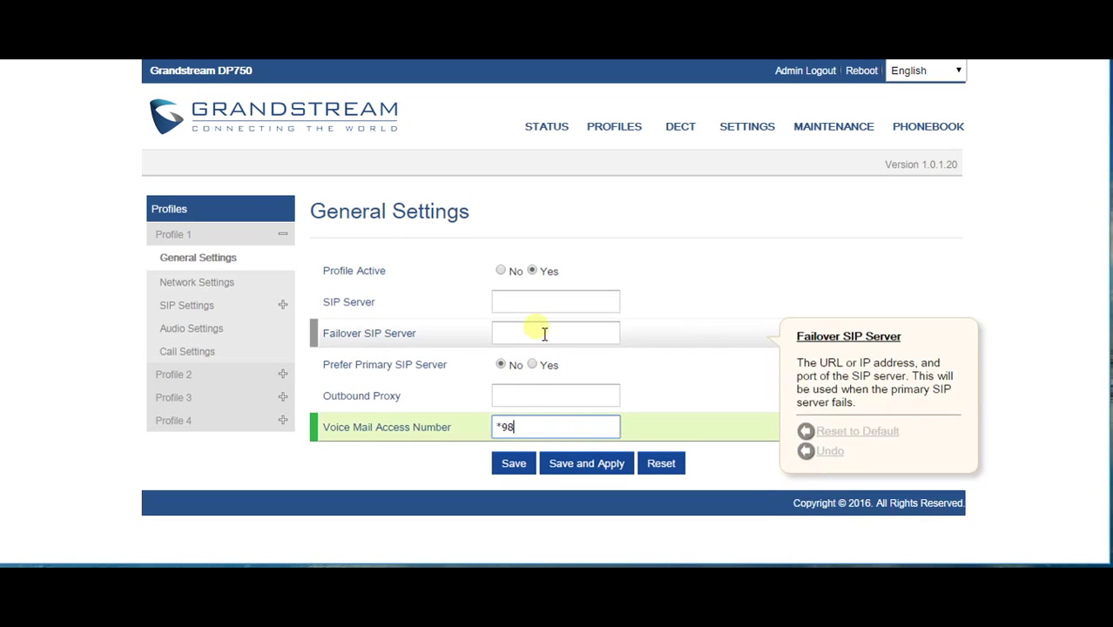
left_click(548, 303)
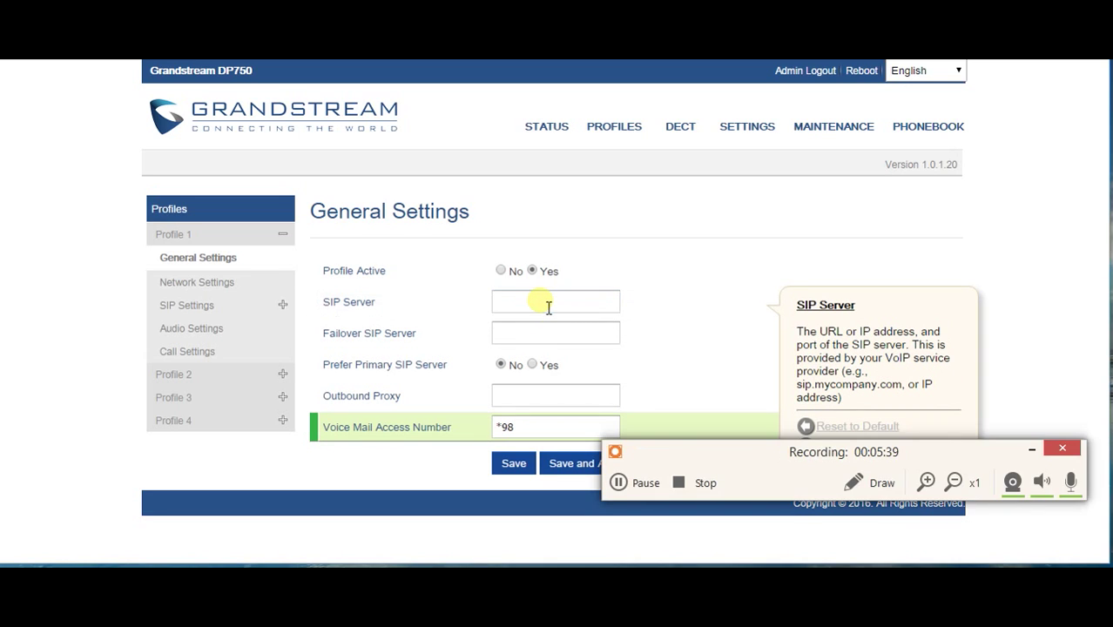
In DECT General Settings, rename HS1 to Cordless 1 and HS2 to Cordless 2
left_click(644, 484)
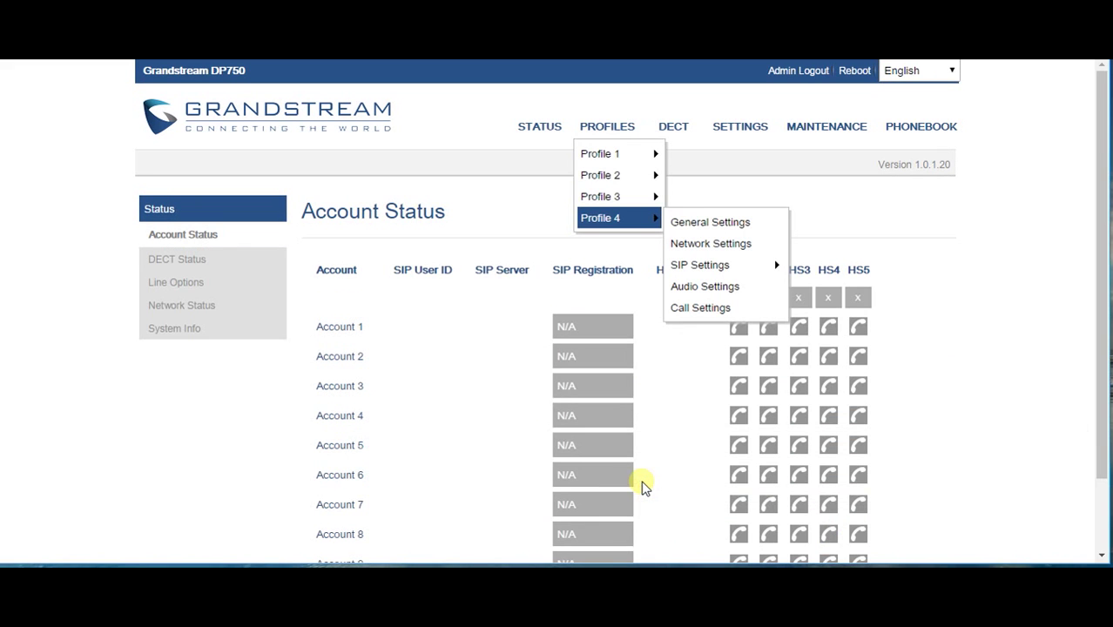
mouse_move(636, 175)
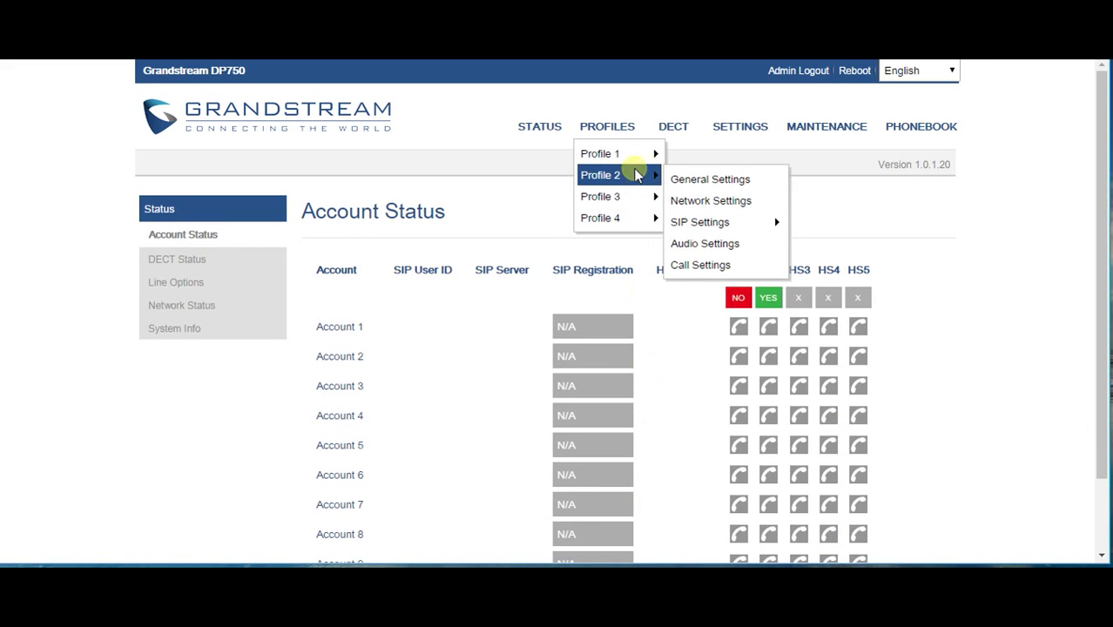
mouse_move(636, 153)
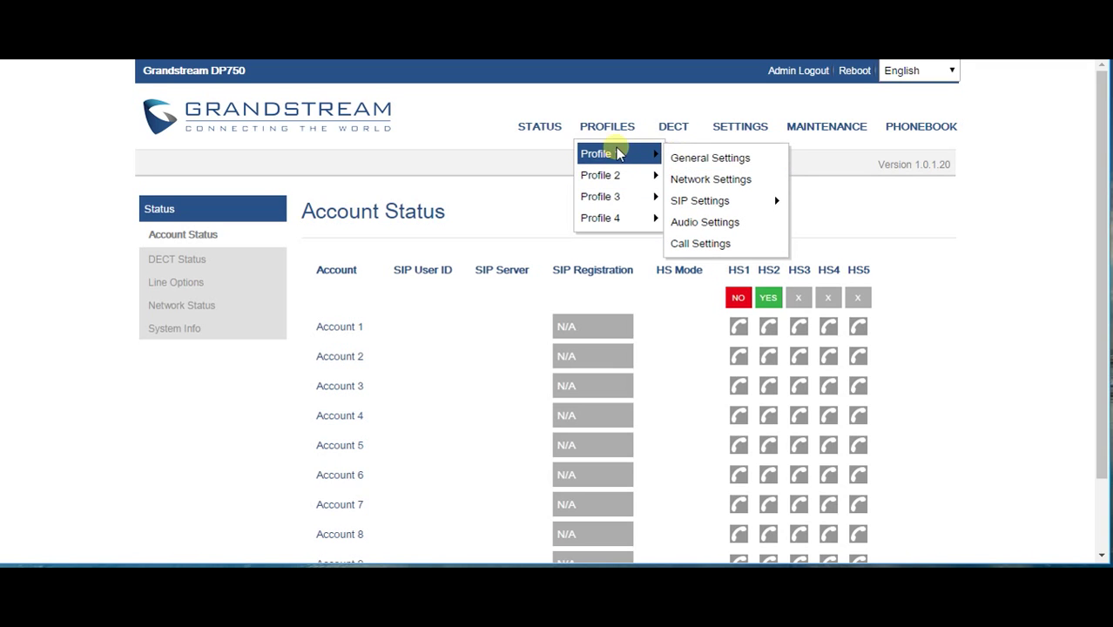
left_click(674, 126)
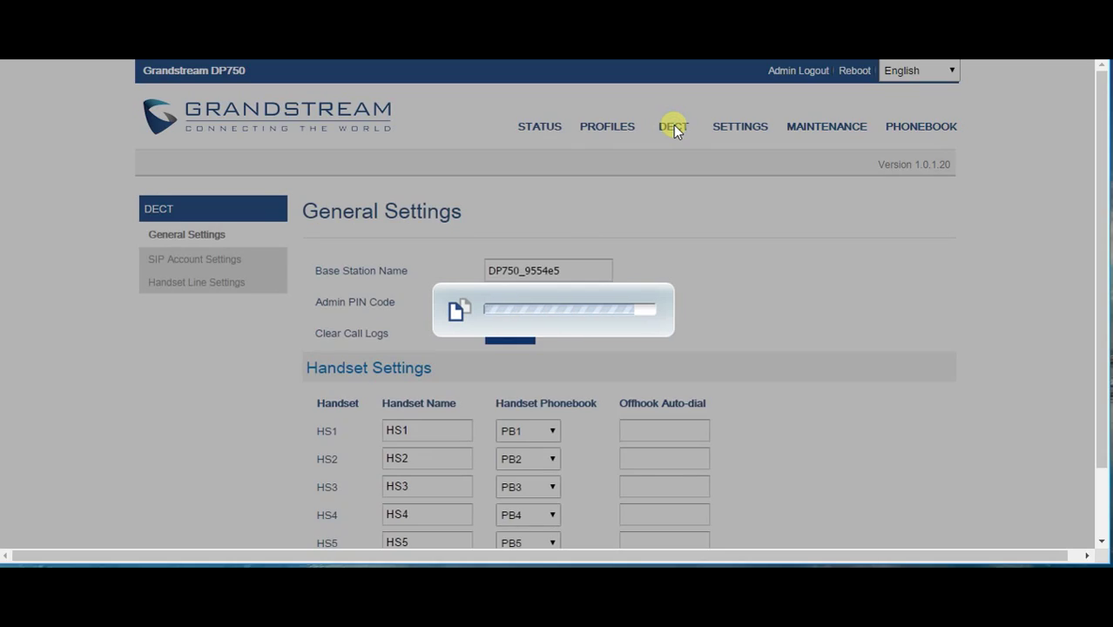
scroll(708, 298, "down", 2)
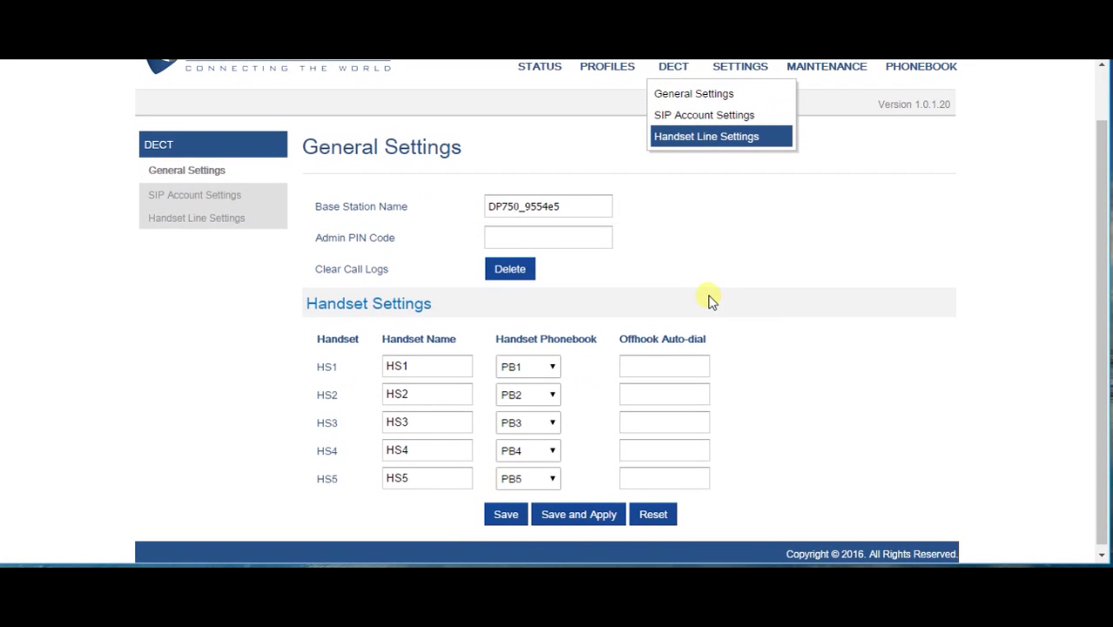
double_click(432, 369)
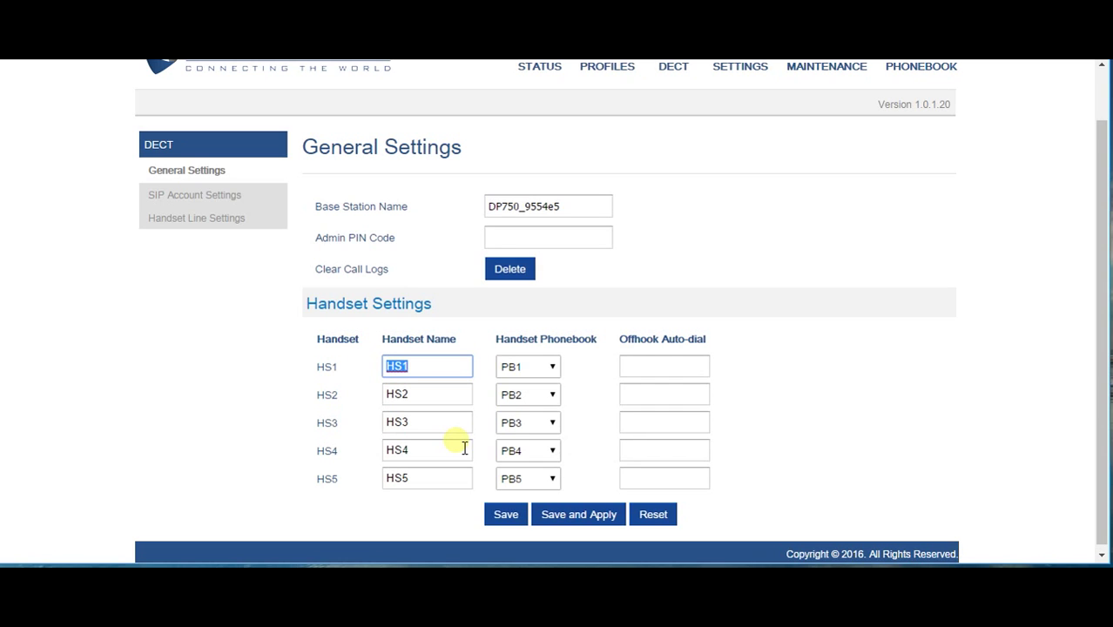
type("Cordless 1")
double_click(420, 394)
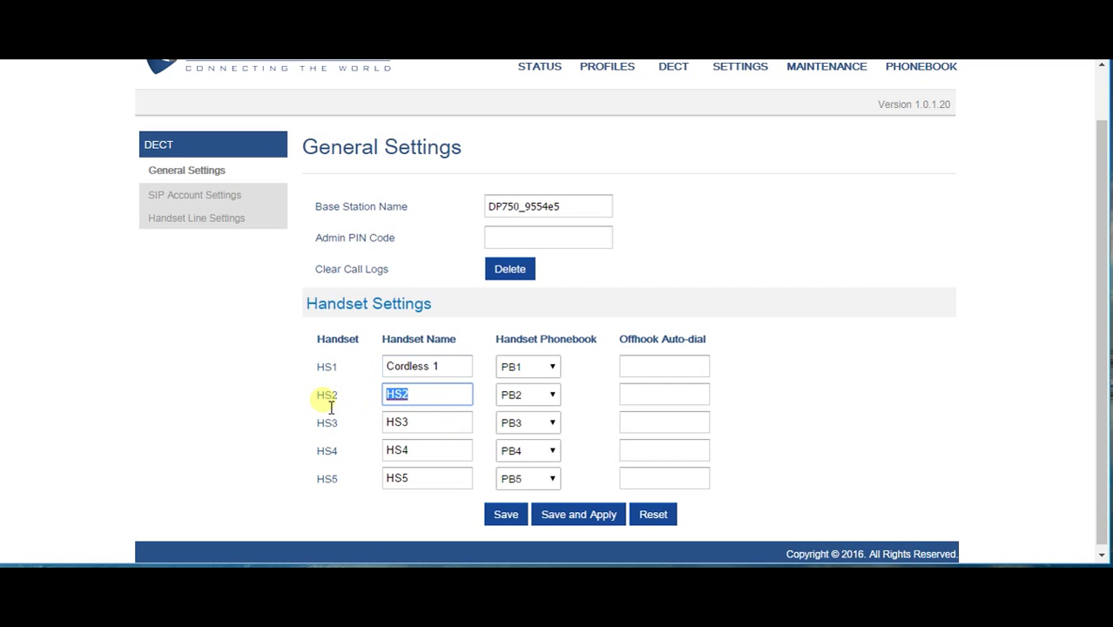
type("Cordless 2")
Keep PB2 as HS2's phonebook and save and apply the new handset names
scroll(588, 405, "down", 1)
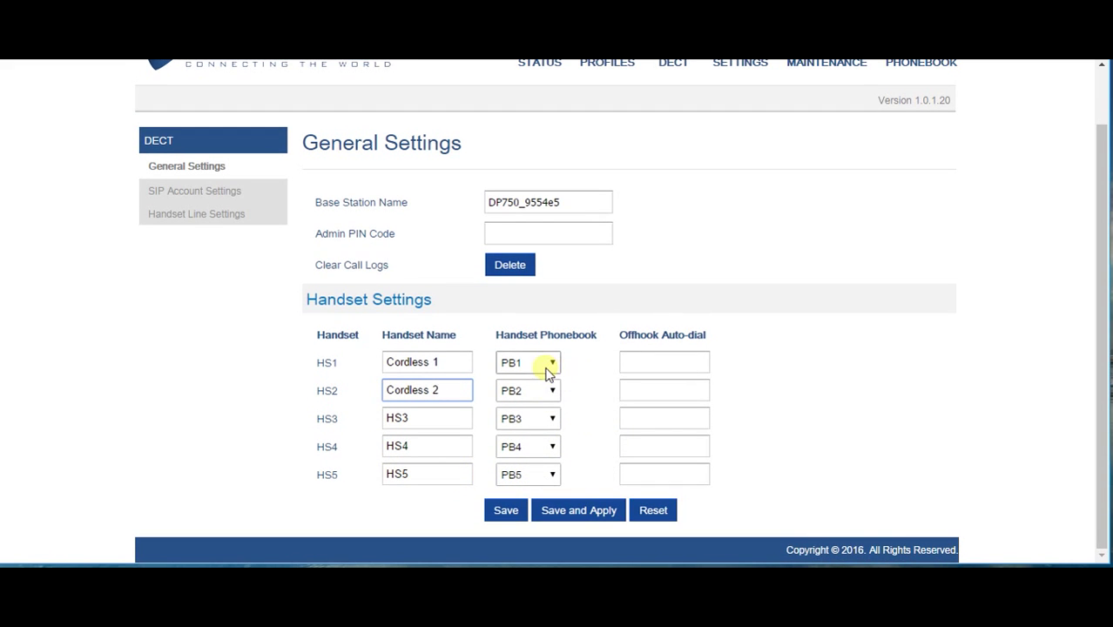
left_click(554, 391)
left_click(555, 393)
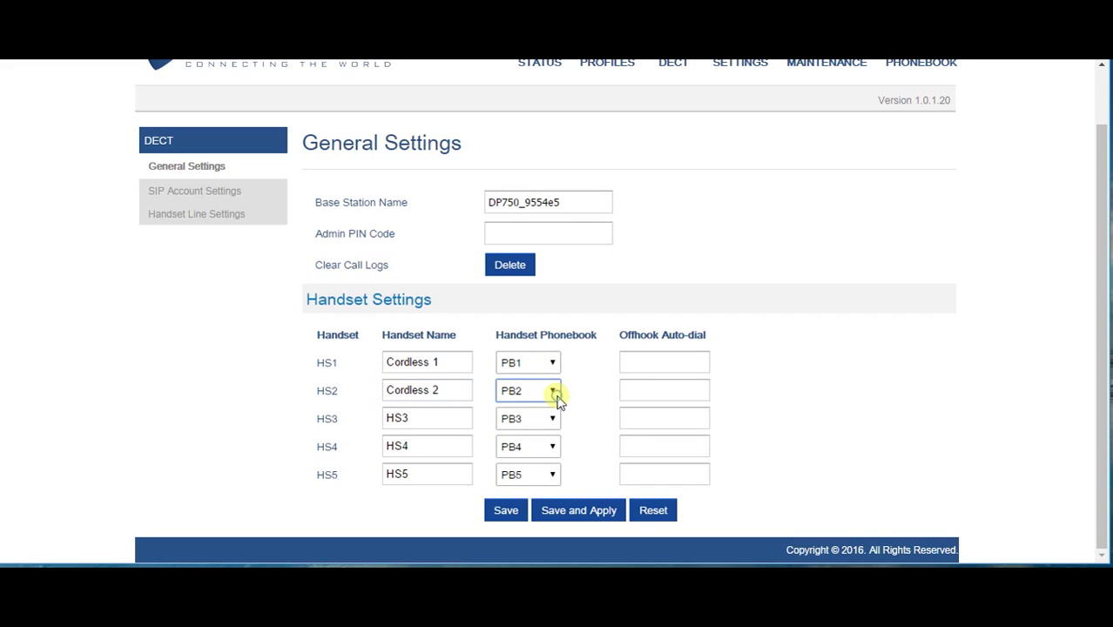
left_click(586, 511)
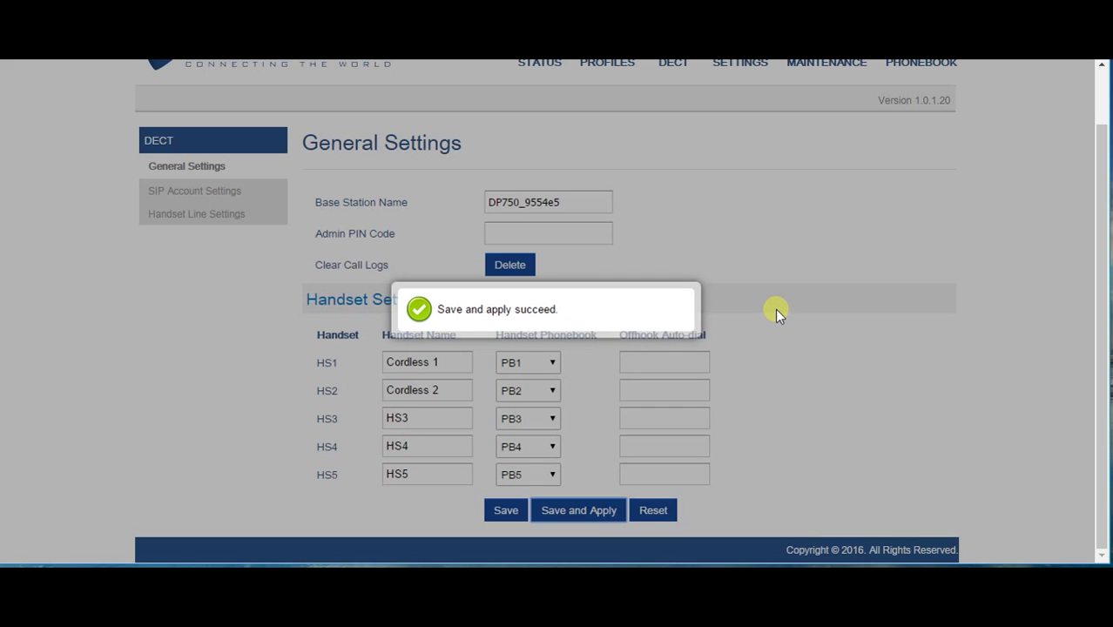
In SIP Account Settings, enter user IDs 3000/3001, authentication details and names Cordless 1/2
scroll(852, 304, "up", 1)
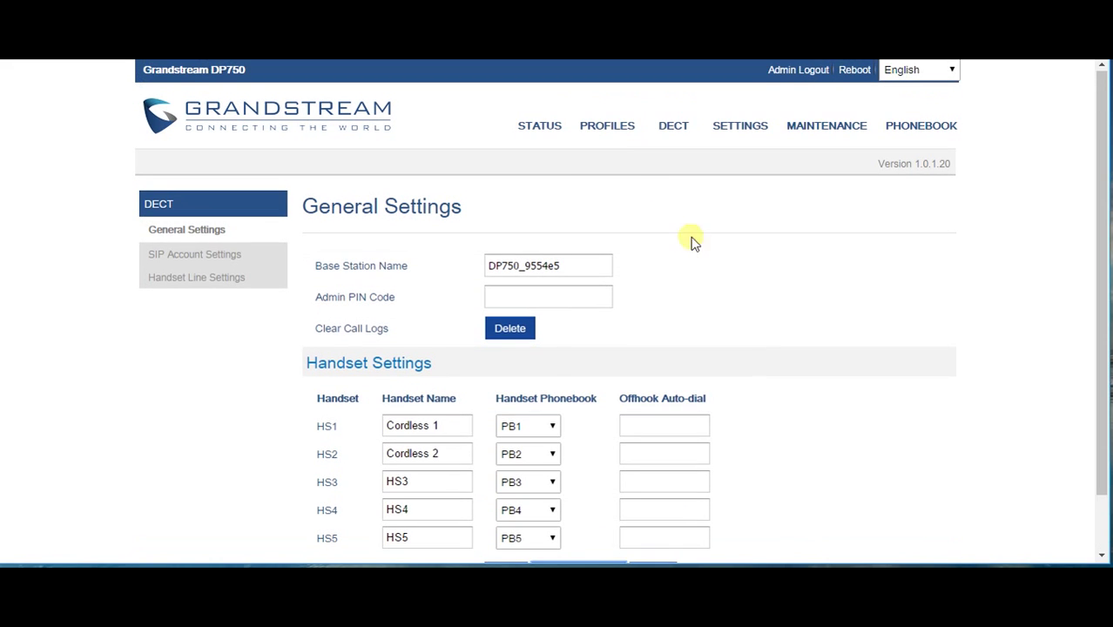
mouse_move(612, 135)
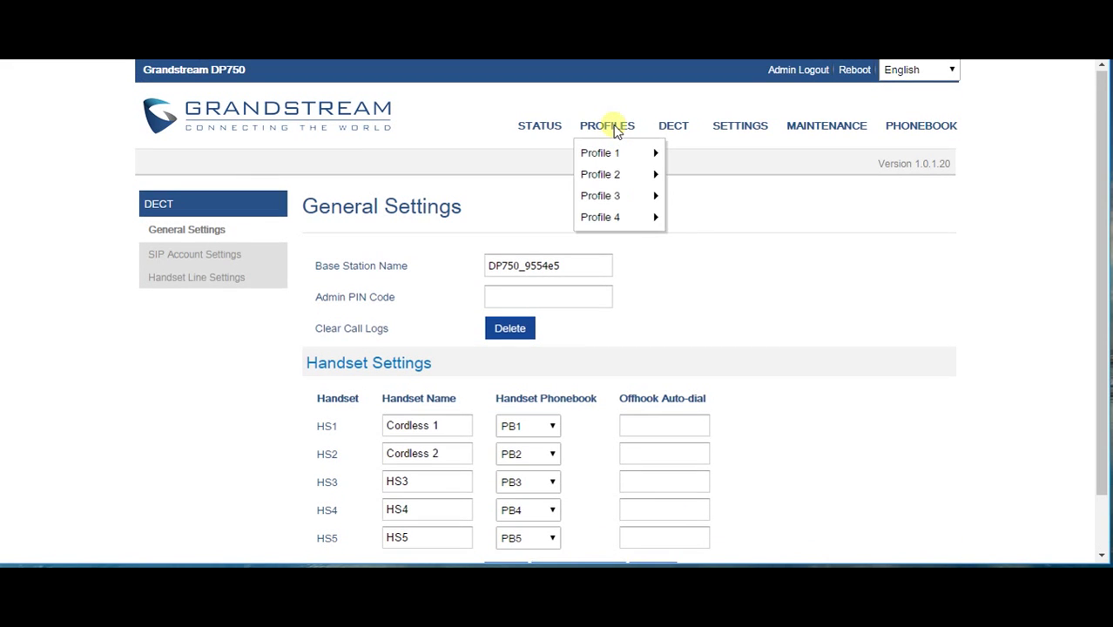
mouse_move(684, 141)
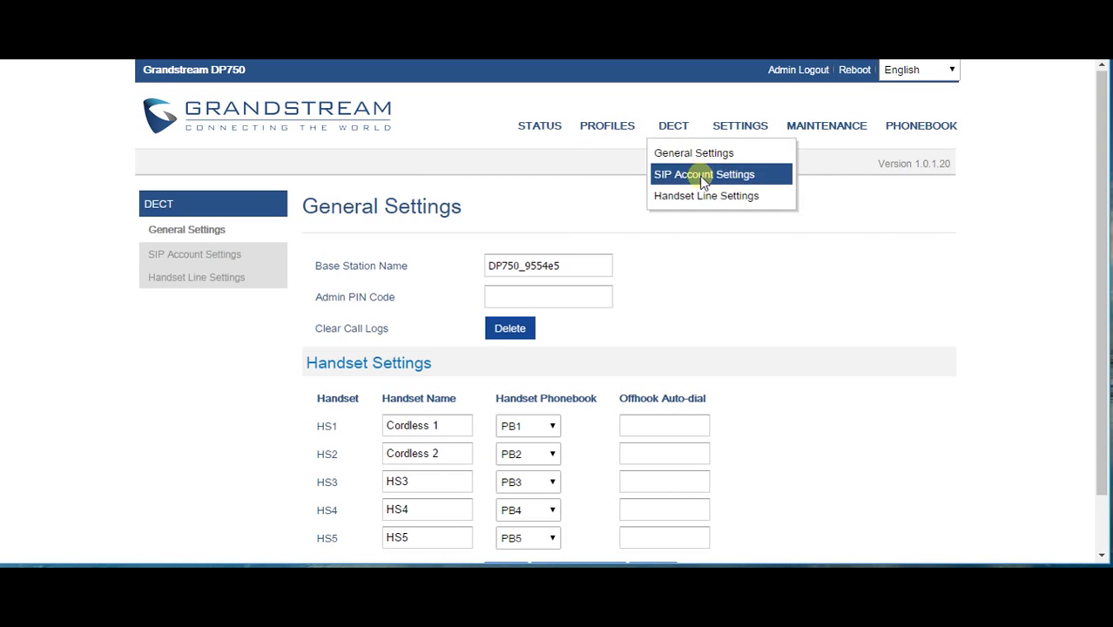
left_click(194, 259)
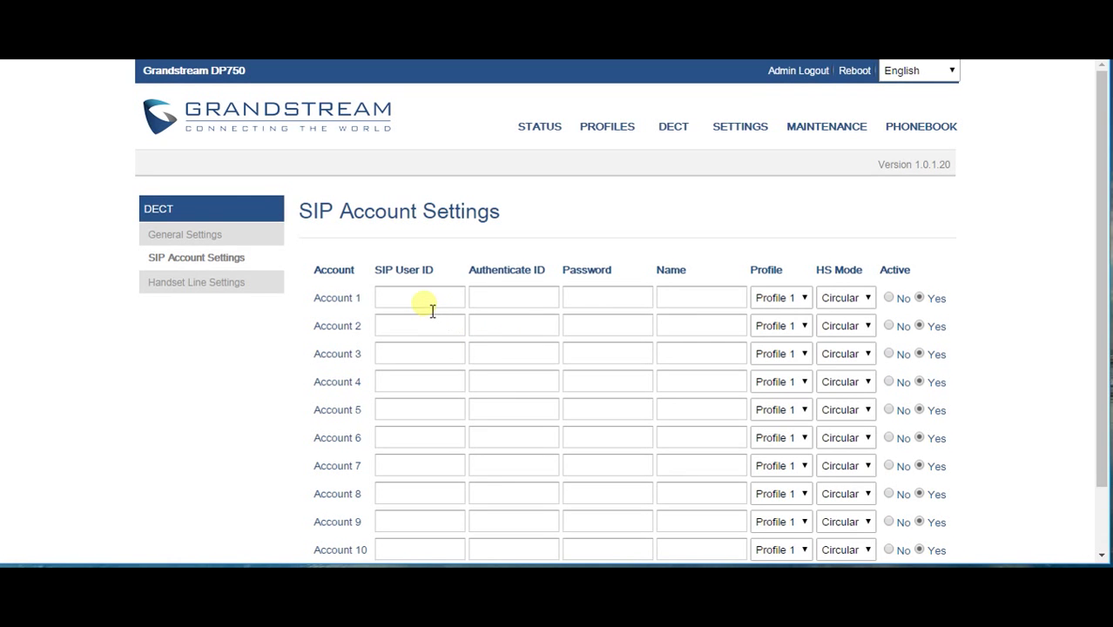
left_click(420, 302)
type("3000")
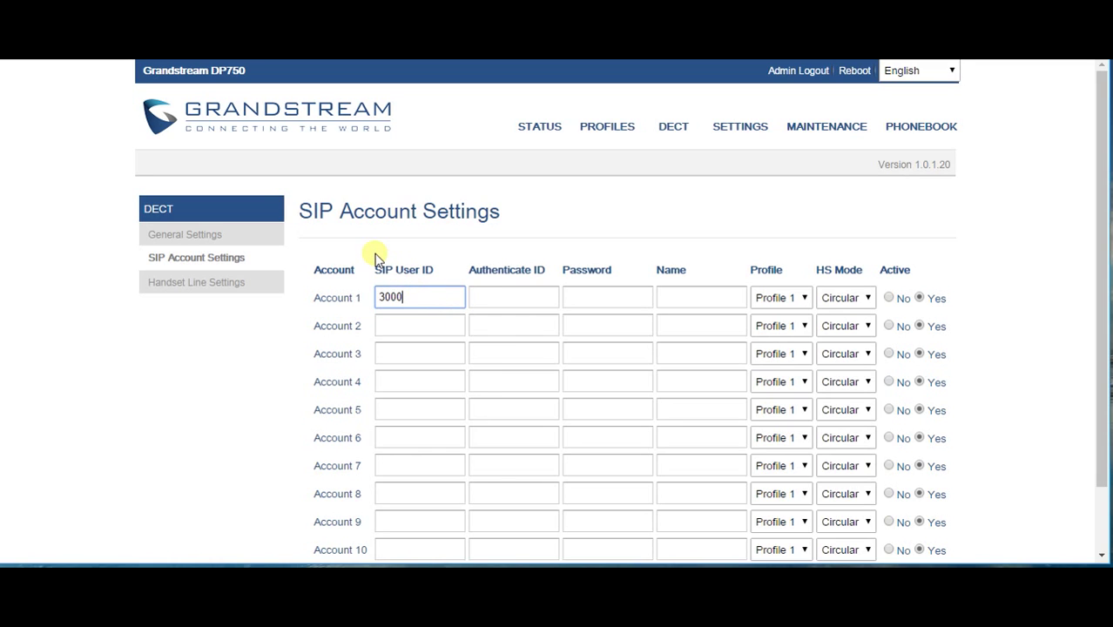
left_click(432, 326)
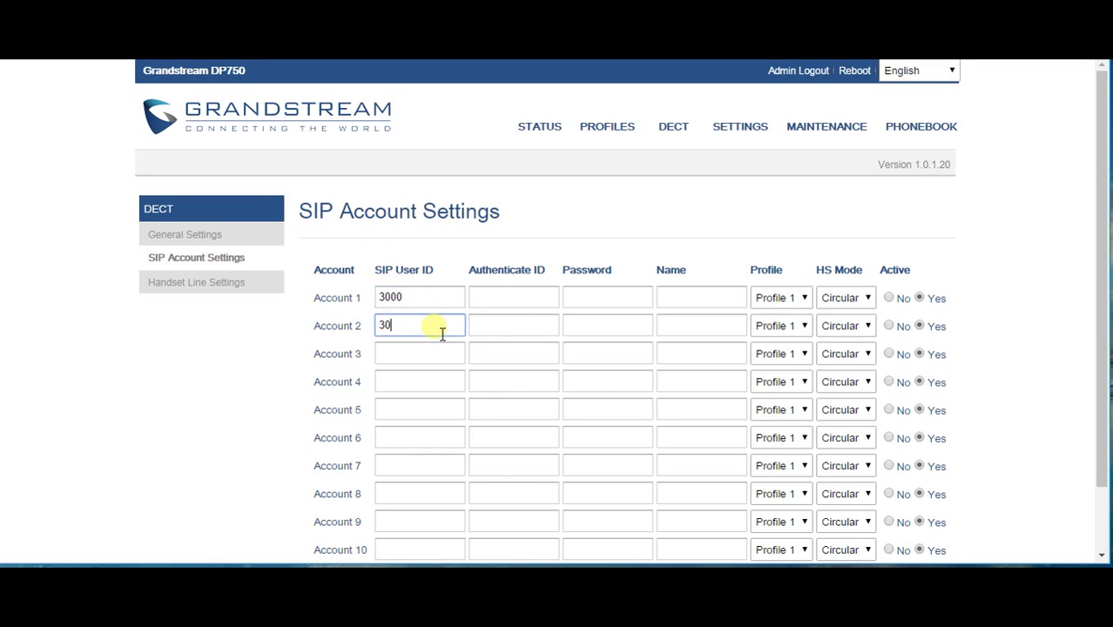
left_click(479, 322)
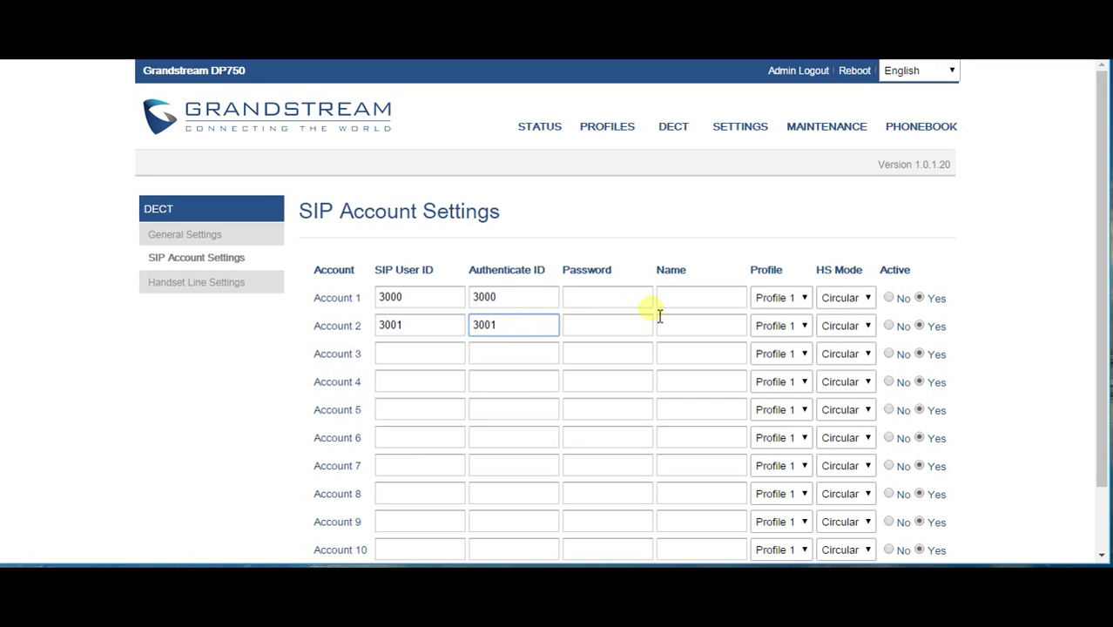
left_click(688, 300)
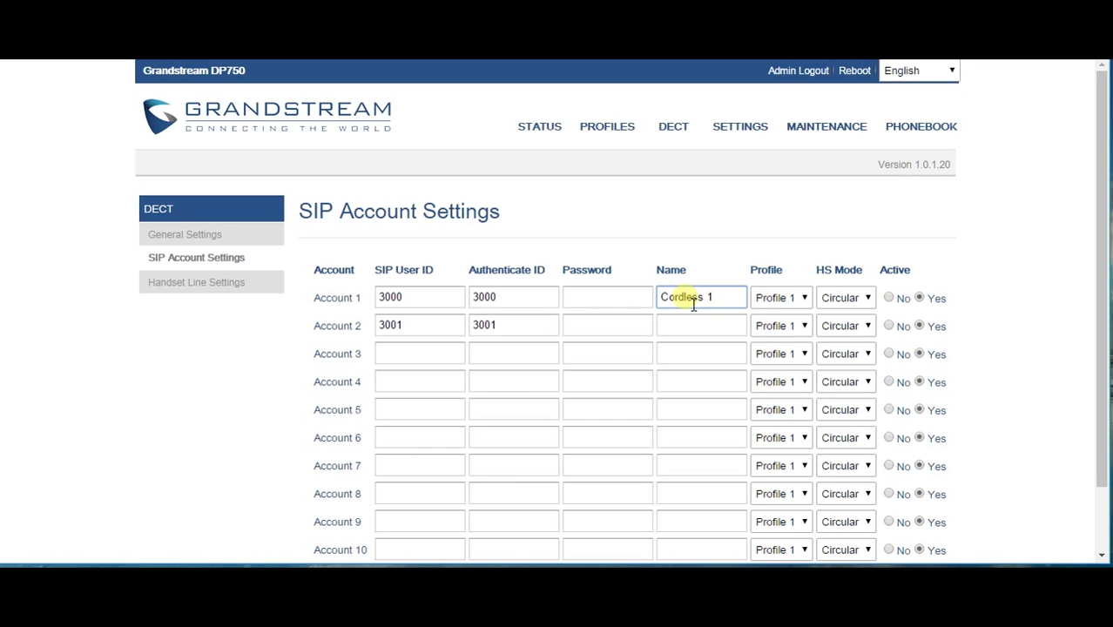
left_click(694, 324)
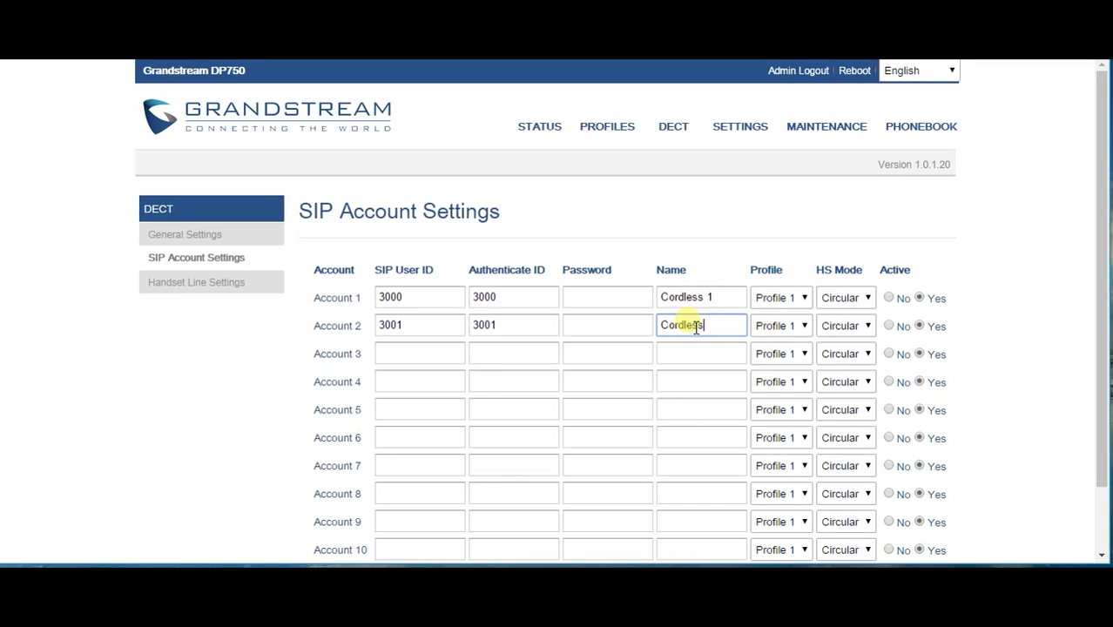
Keep Account 1 on Profile 1 and assign Accounts 1 and 2 to HS 1 and HS 2
left_click(778, 296)
left_click(777, 296)
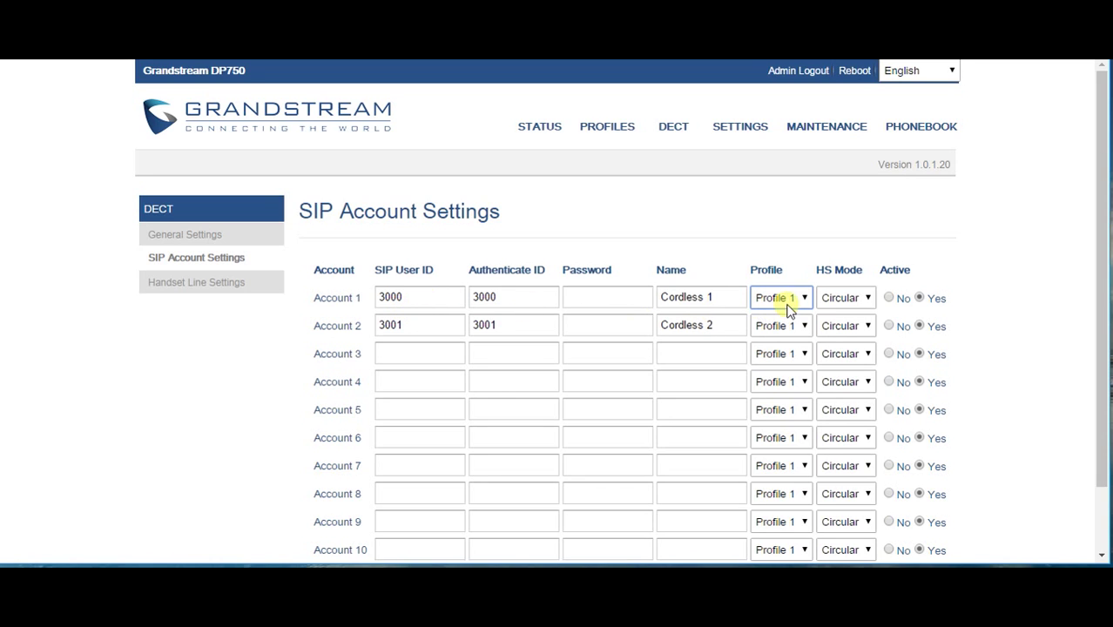
left_click(855, 296)
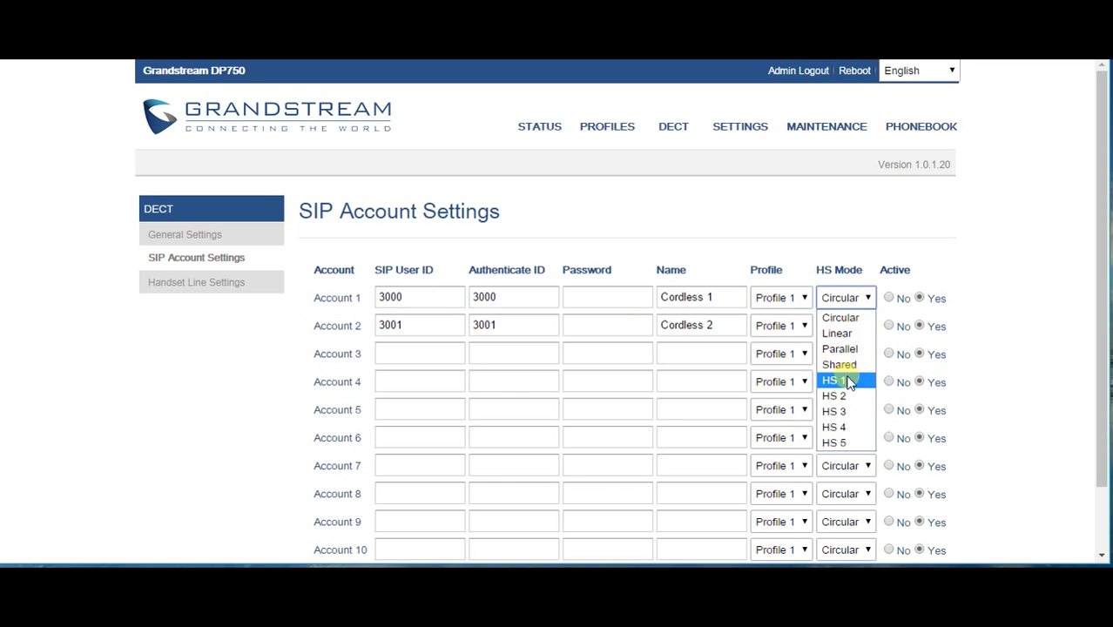
left_click(849, 383)
left_click(864, 326)
left_click(856, 423)
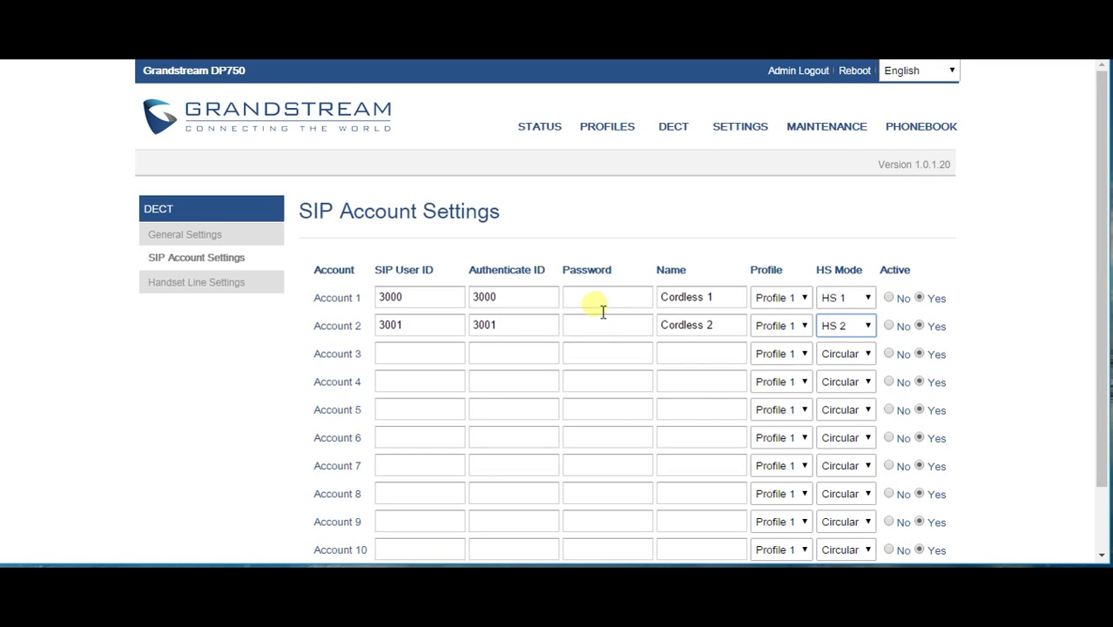
scroll(604, 312, "down", 2)
scroll(596, 303, "up", 2)
scroll(523, 479, "down", 2)
scroll(609, 505, "up", 2)
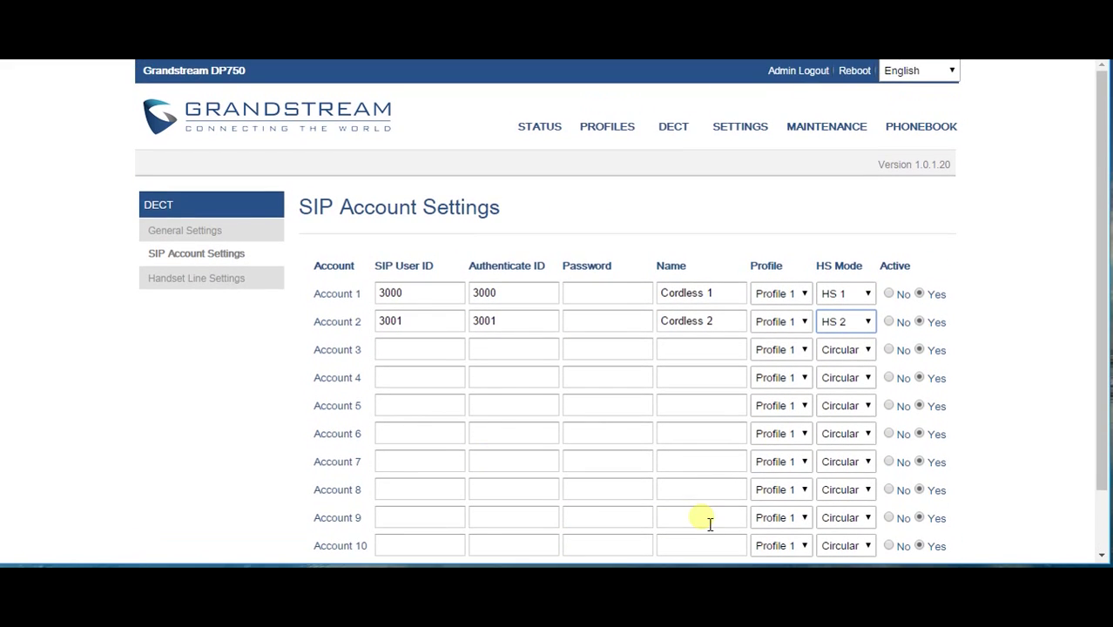
Change both accounts' user and authenticate IDs from 3000/3001 to 1000/1001, then save and apply
left_click(653, 470)
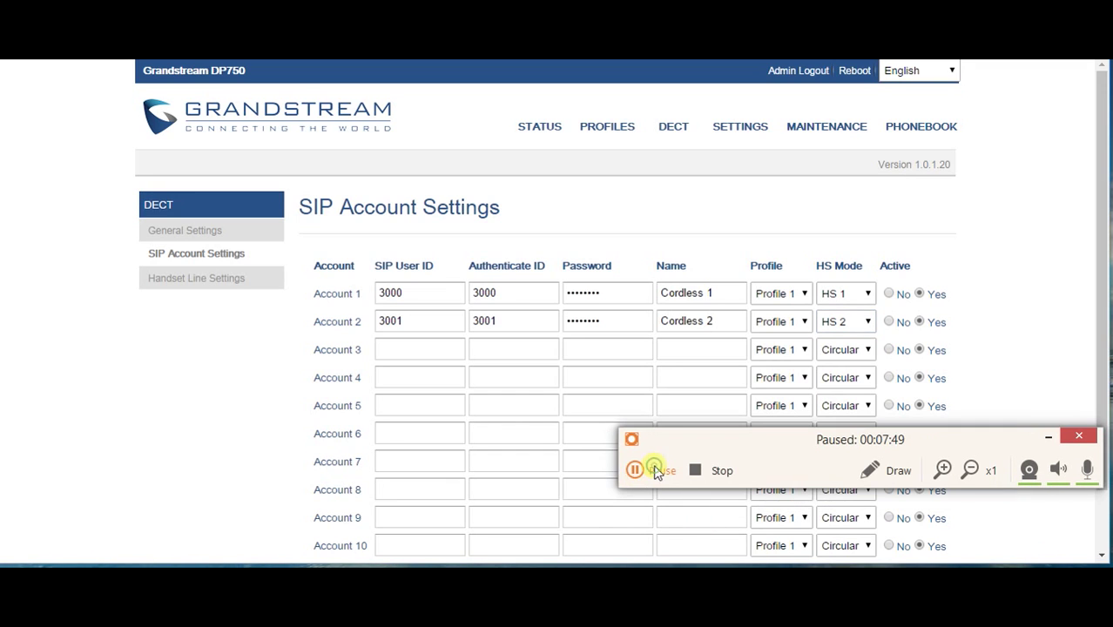
left_click(653, 470)
left_click(383, 294)
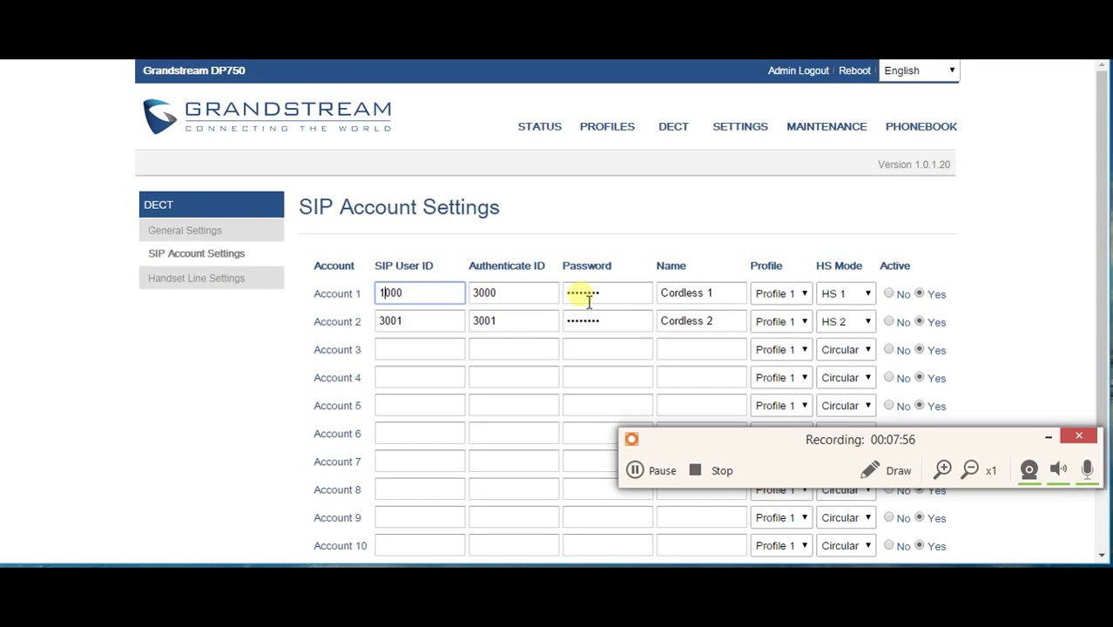
key("Tab")
key("Home")
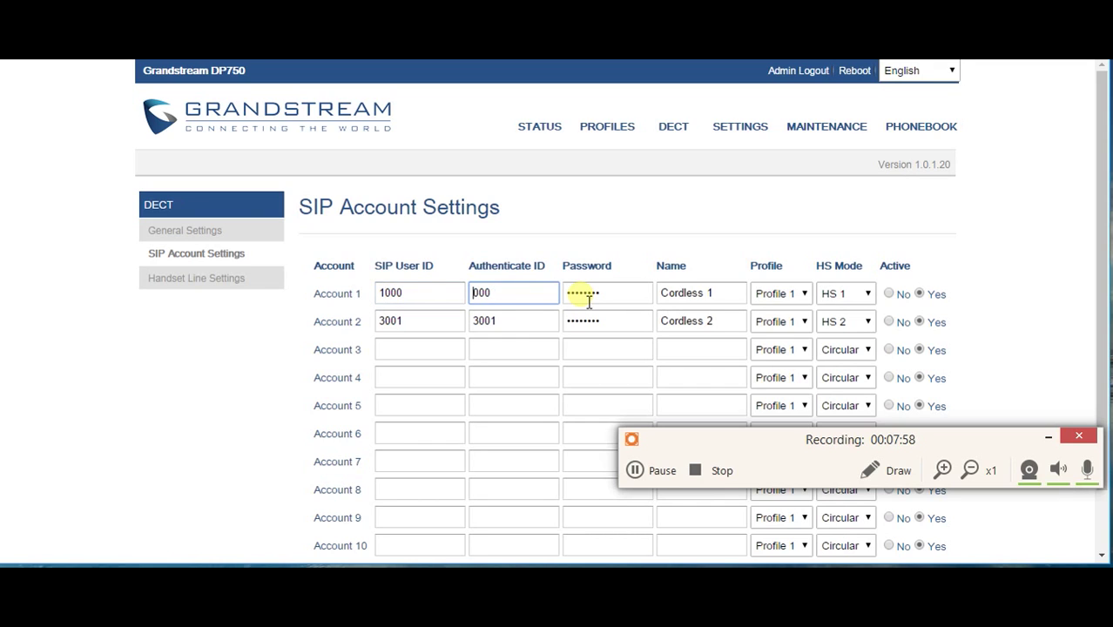
left_click(379, 320)
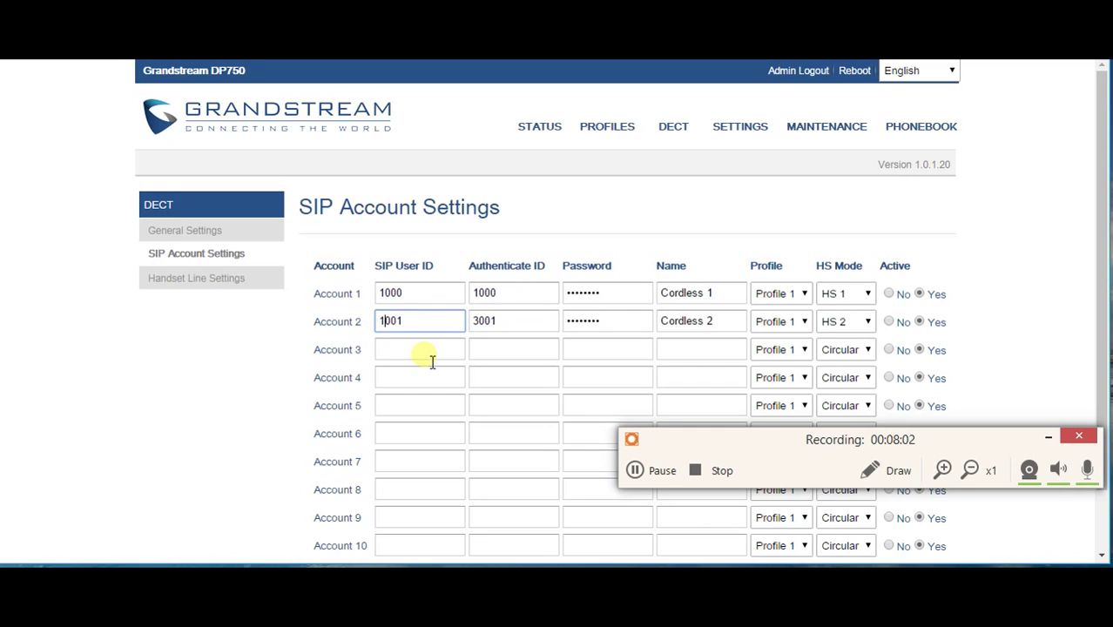
type("1")
left_click(472, 321)
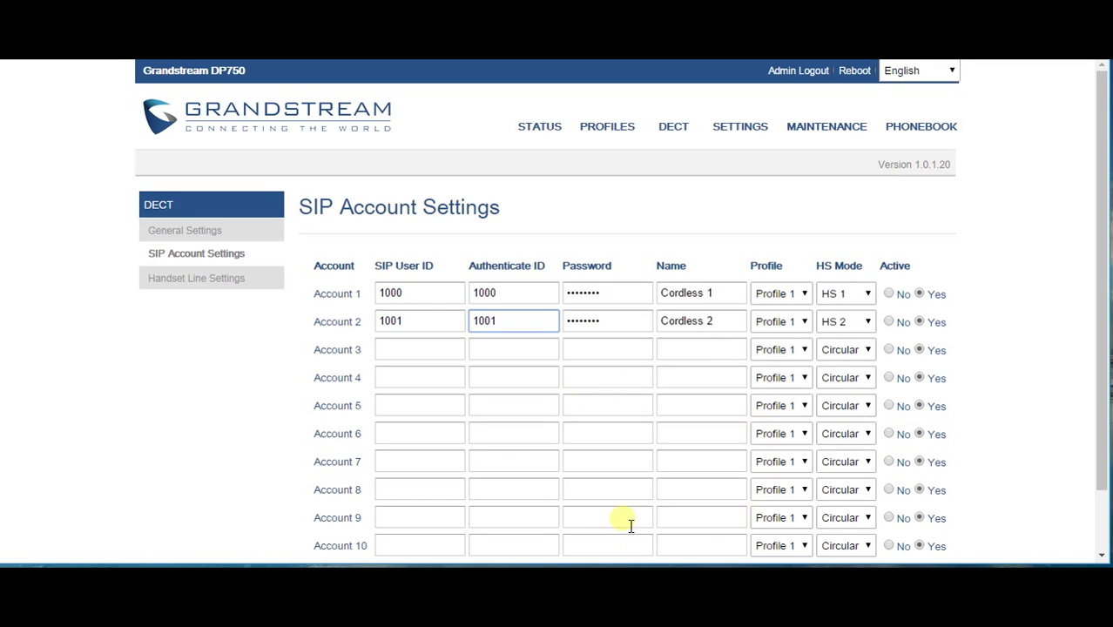
left_click(1029, 426)
scroll(1028, 426, "down", 1)
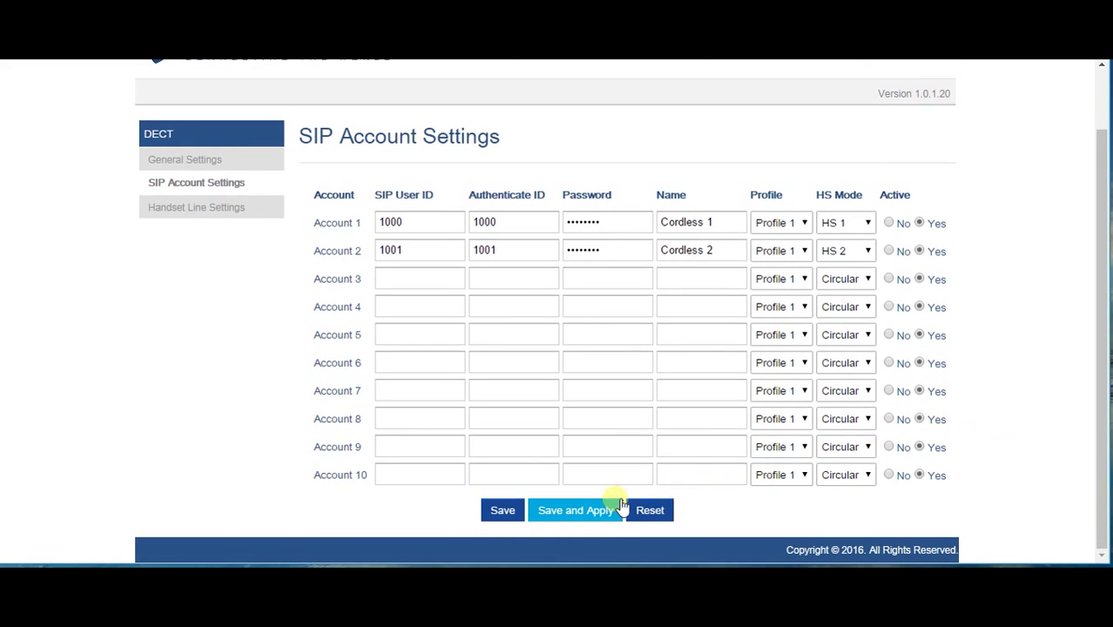
left_click(605, 509)
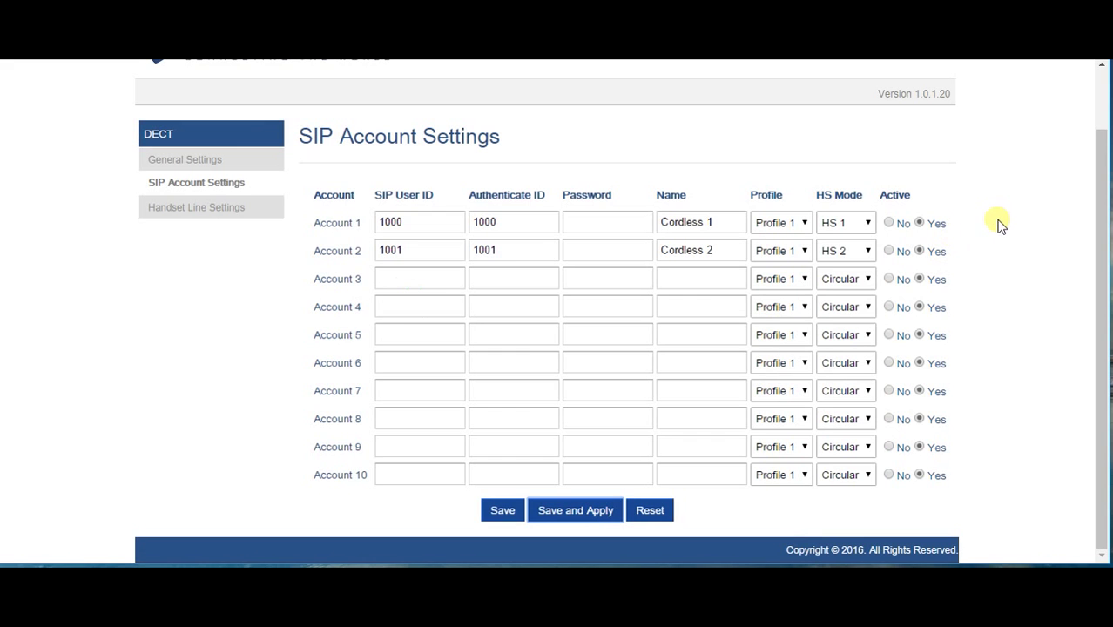
Open Handset Line Settings, dismiss the password prompt, and inspect HS 1 and HS 2 LINE 1 choices
scroll(758, 177, "up", 2)
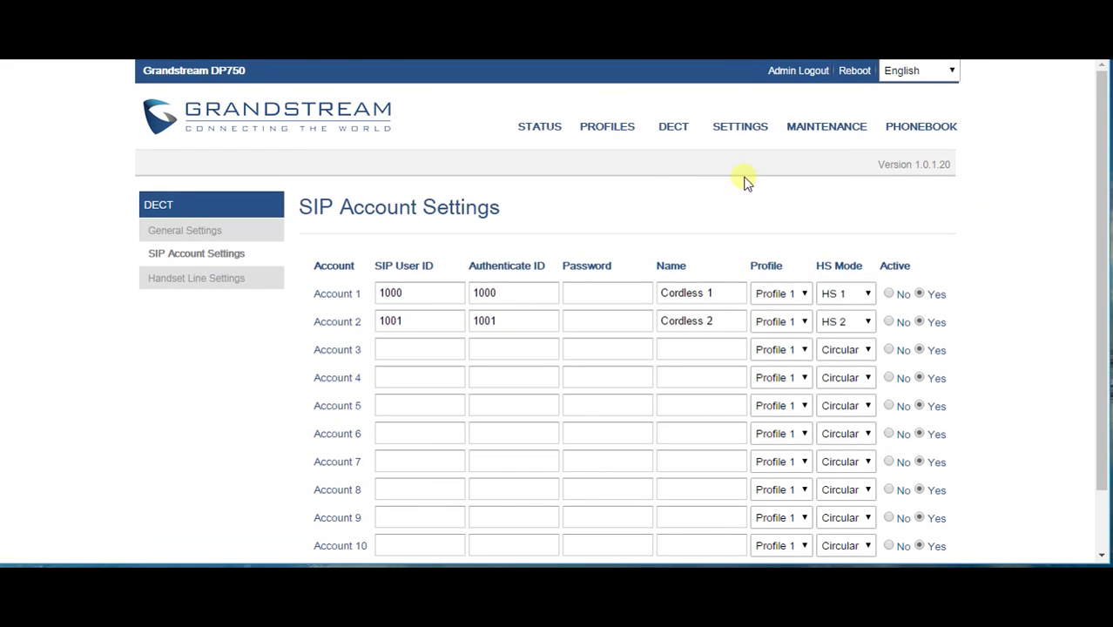
mouse_move(684, 135)
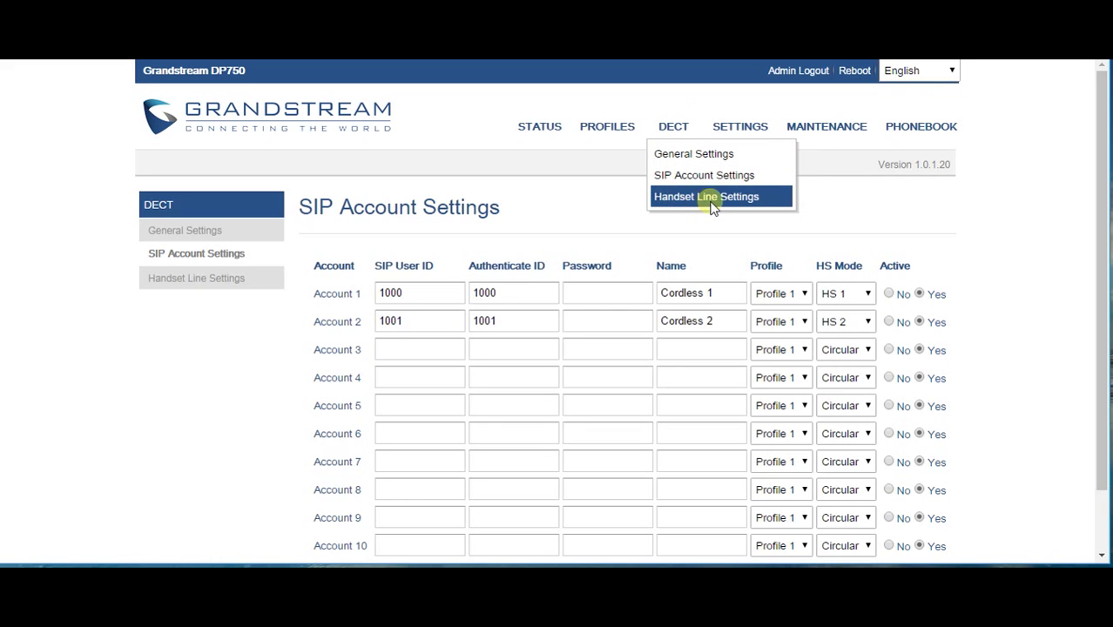
left_click(220, 281)
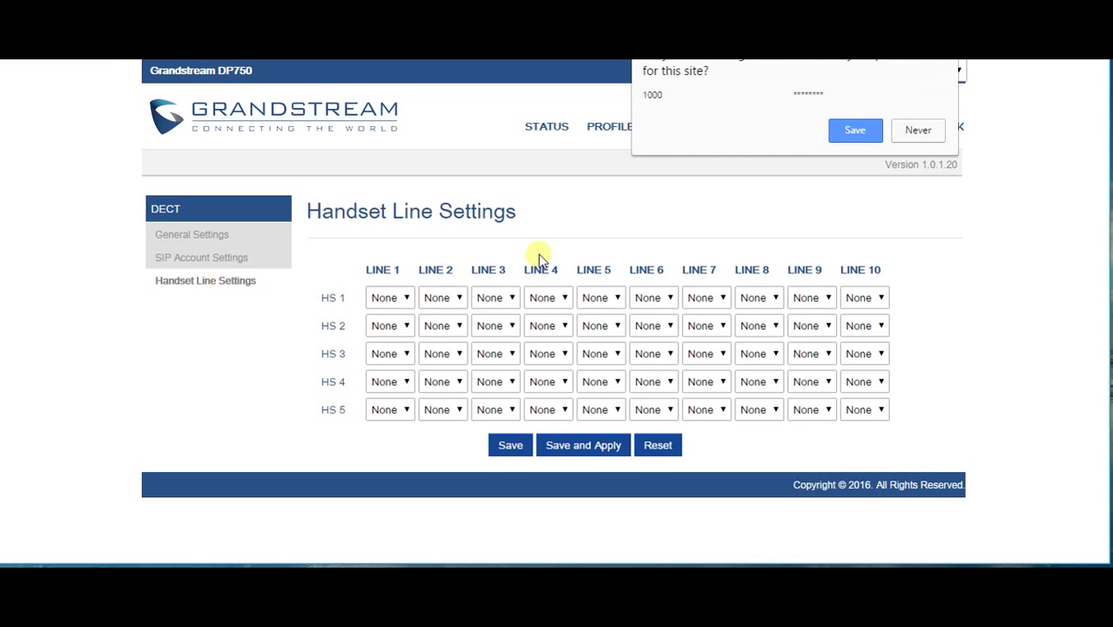
left_click(599, 233)
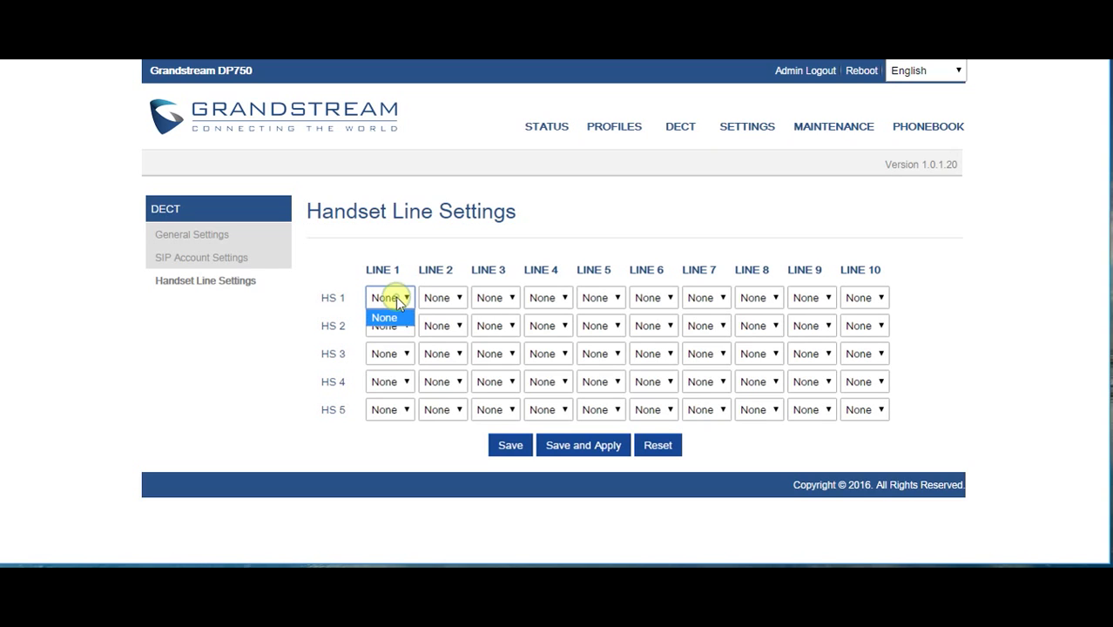
left_click(396, 319)
left_click(396, 325)
left_click(401, 326)
Review the Basic Settings page under Network Settings
left_click(727, 127)
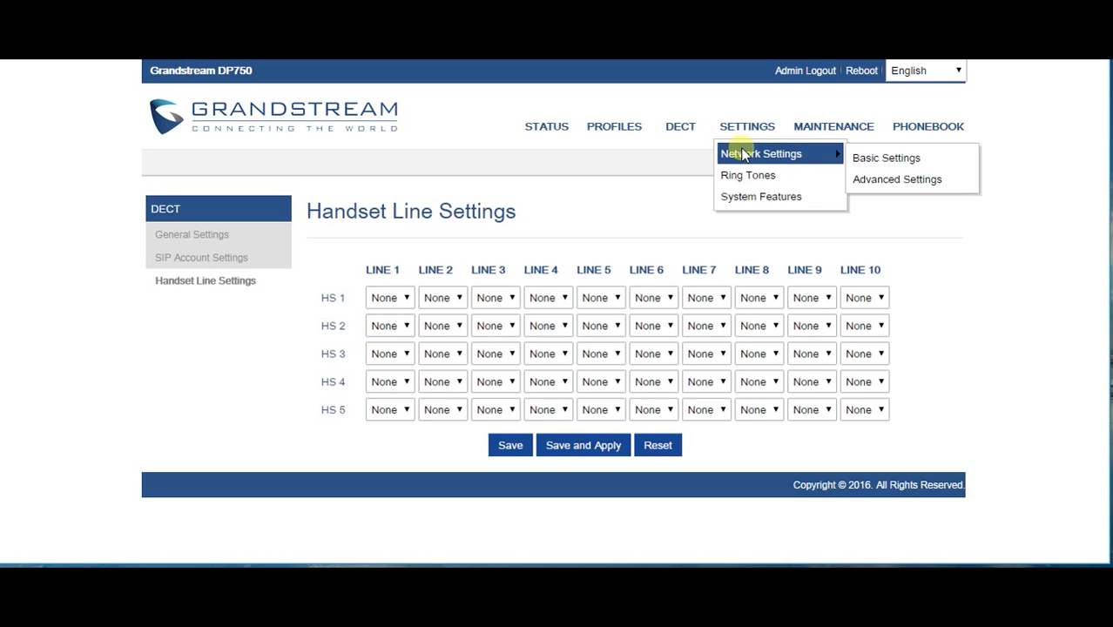
left_click(742, 154)
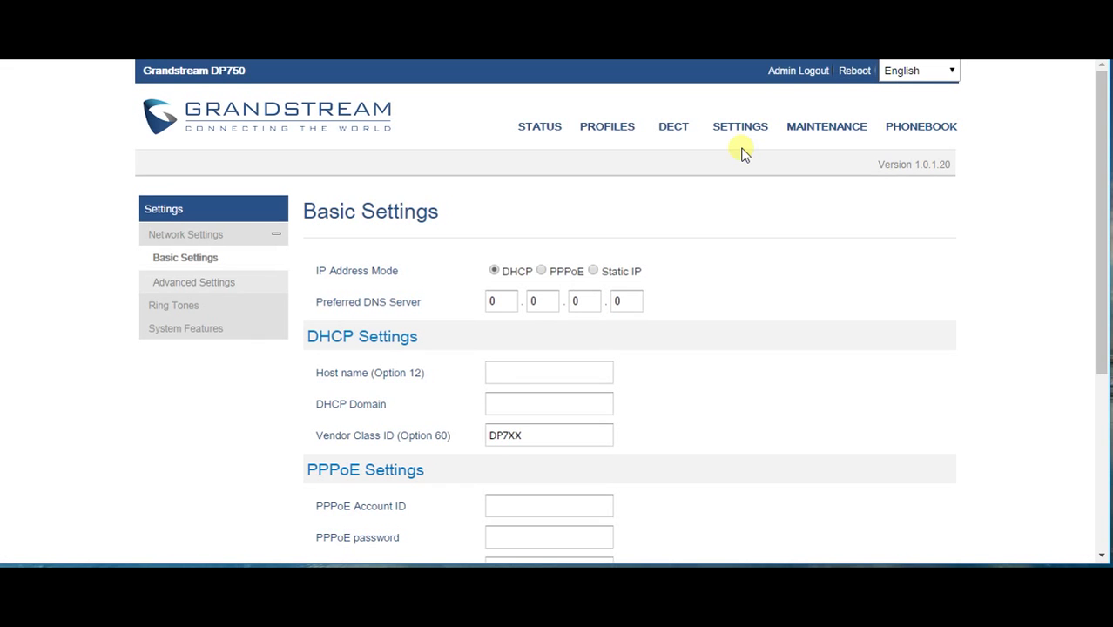
scroll(744, 178, "down", 2)
scroll(745, 186, "up", 2)
Review Firmware Upgrade: always check for new firmware from fm.grandstream.com/gs
left_click(803, 135)
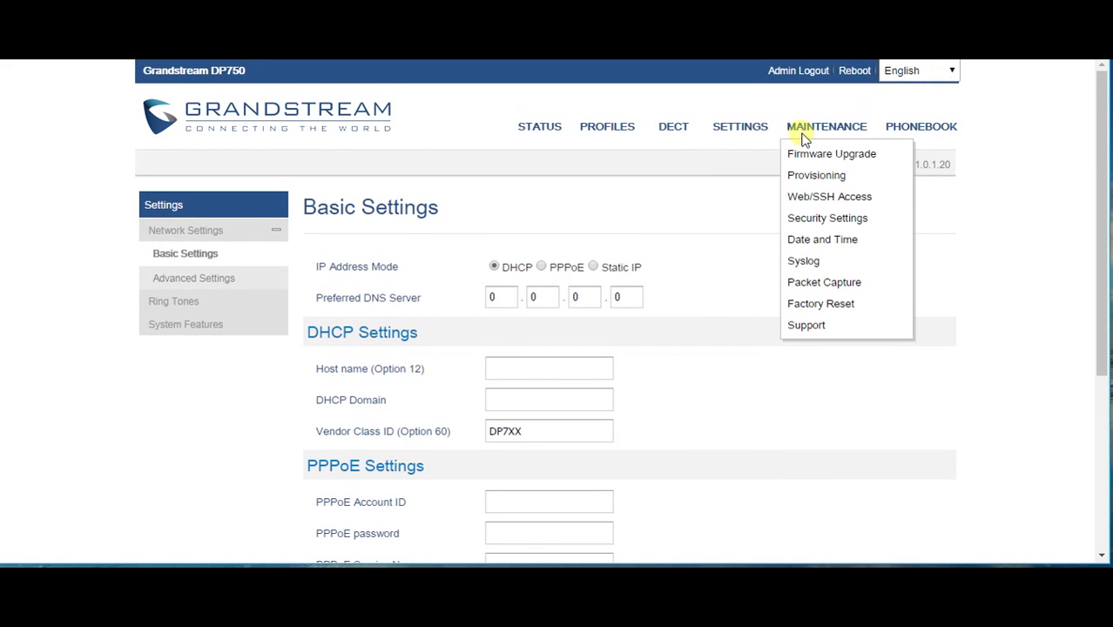
left_click(803, 135)
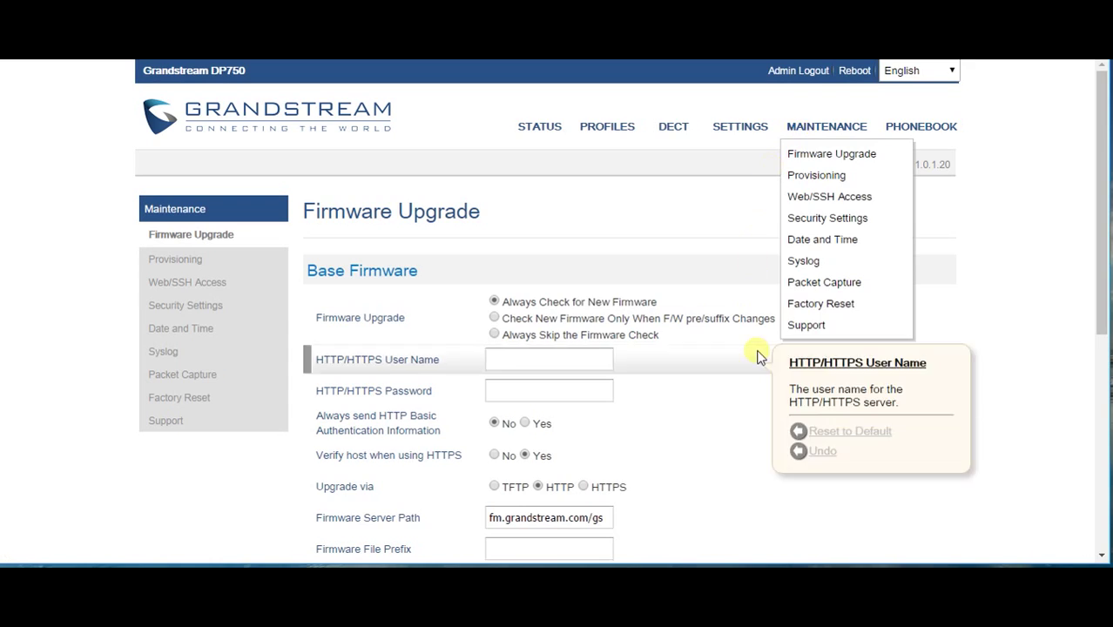
scroll(712, 359, "down", 2)
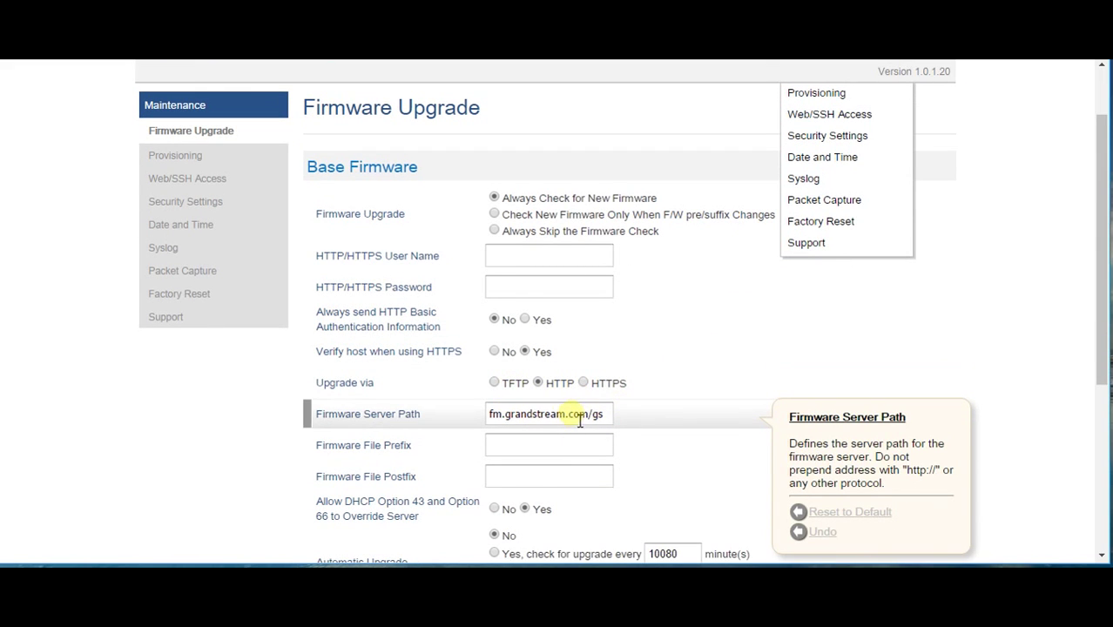
scroll(579, 416, "down", 2)
scroll(576, 394, "up", 3)
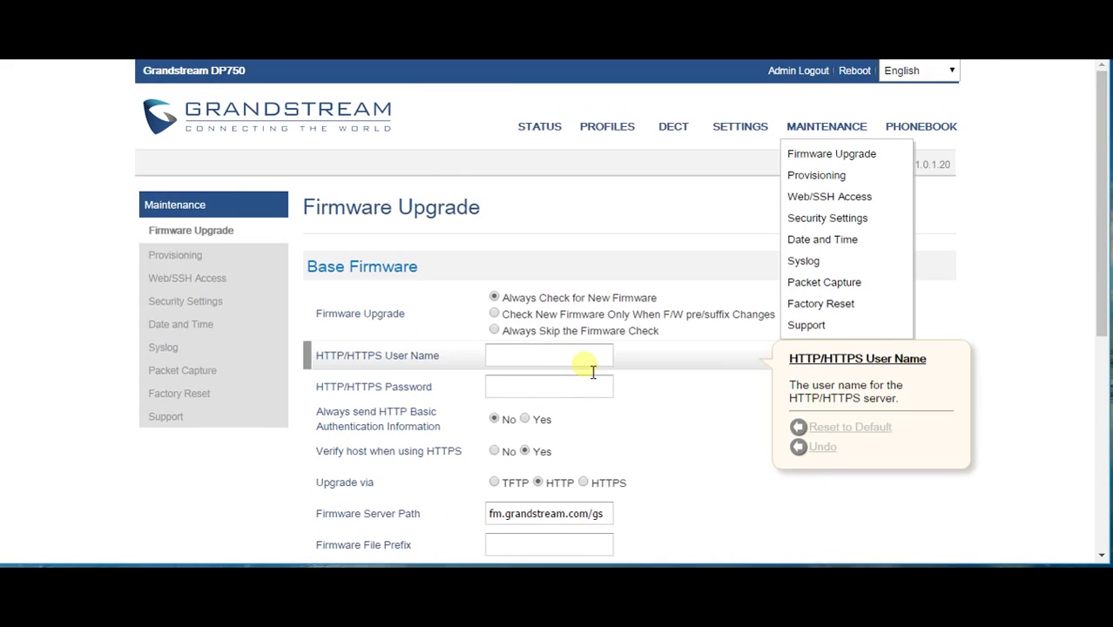
mouse_move(540, 137)
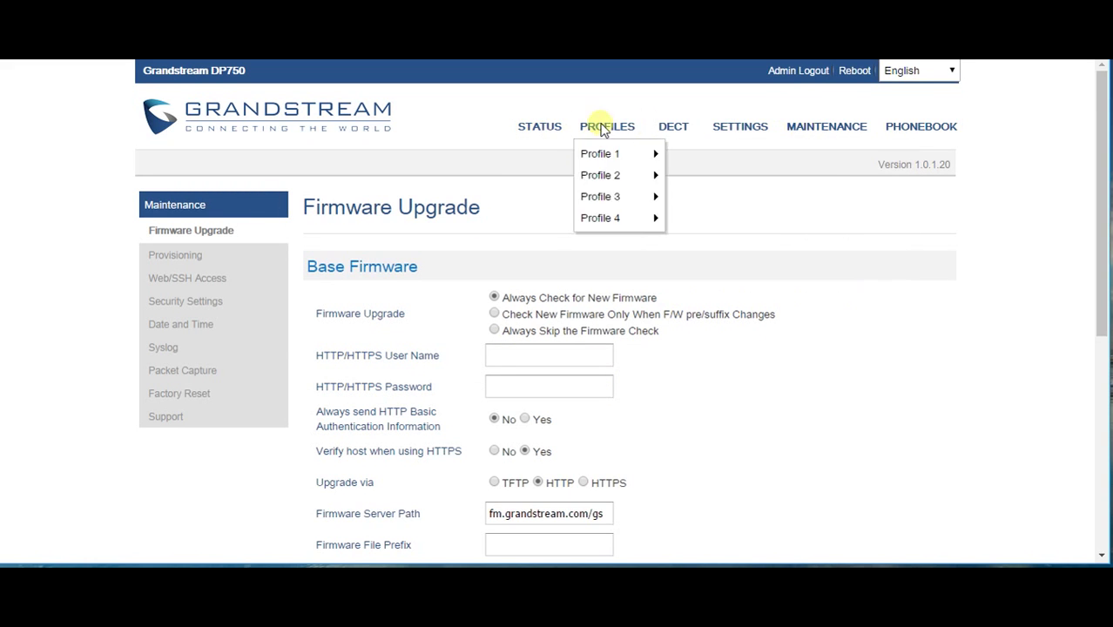
left_click(526, 125)
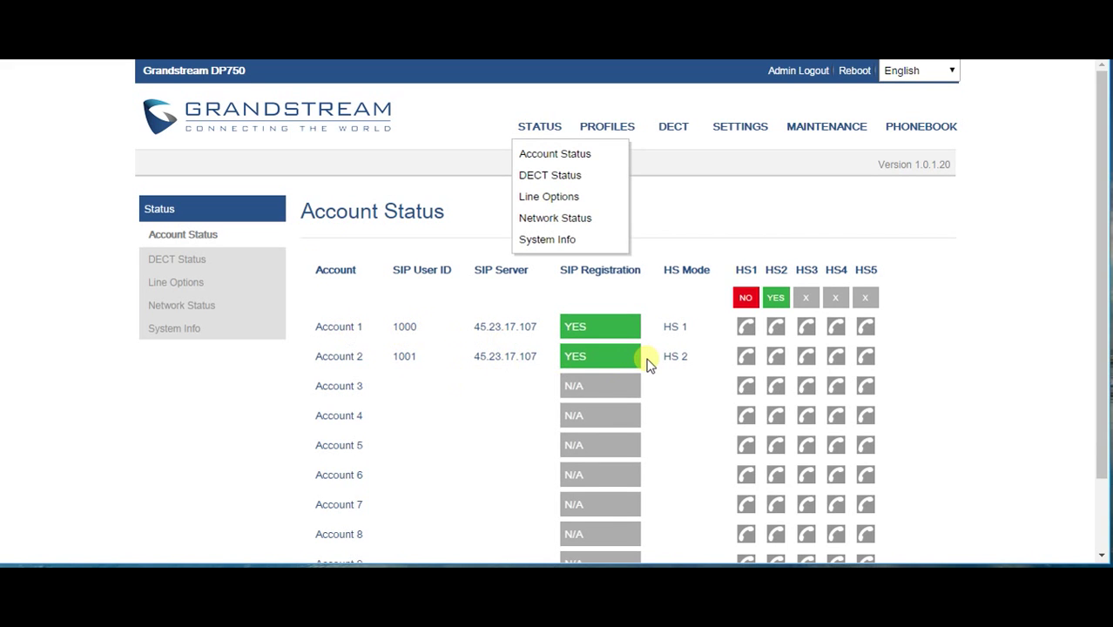
Check DECT handset status: Cordless 1 upgrading at 99%, Cordless 2 up to date
scroll(648, 362, "down", 2)
scroll(649, 362, "up", 2)
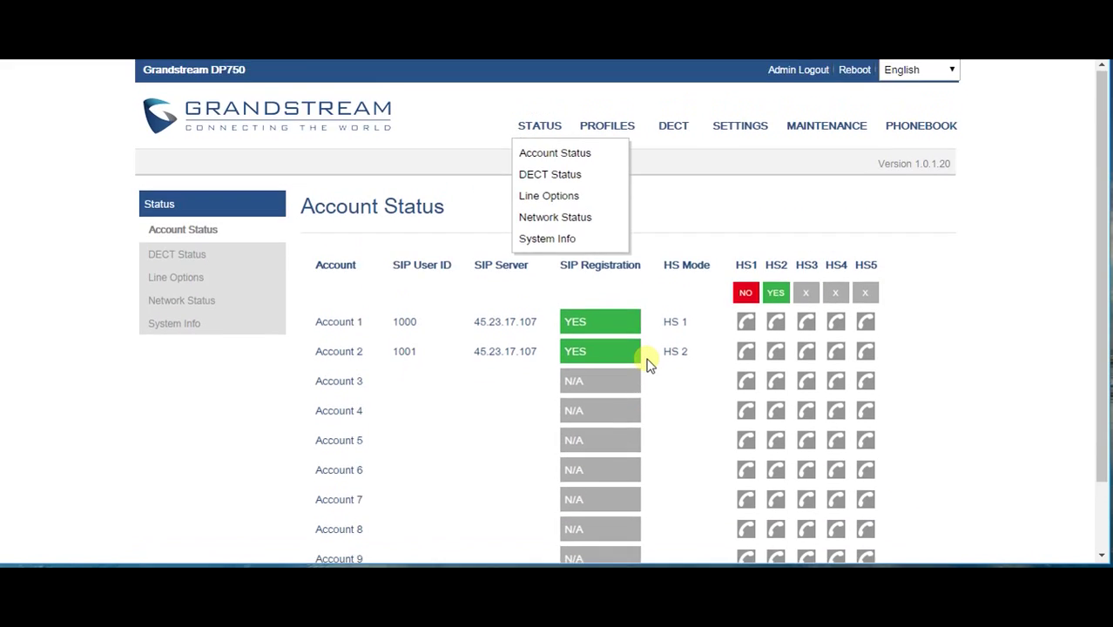
left_click(172, 259)
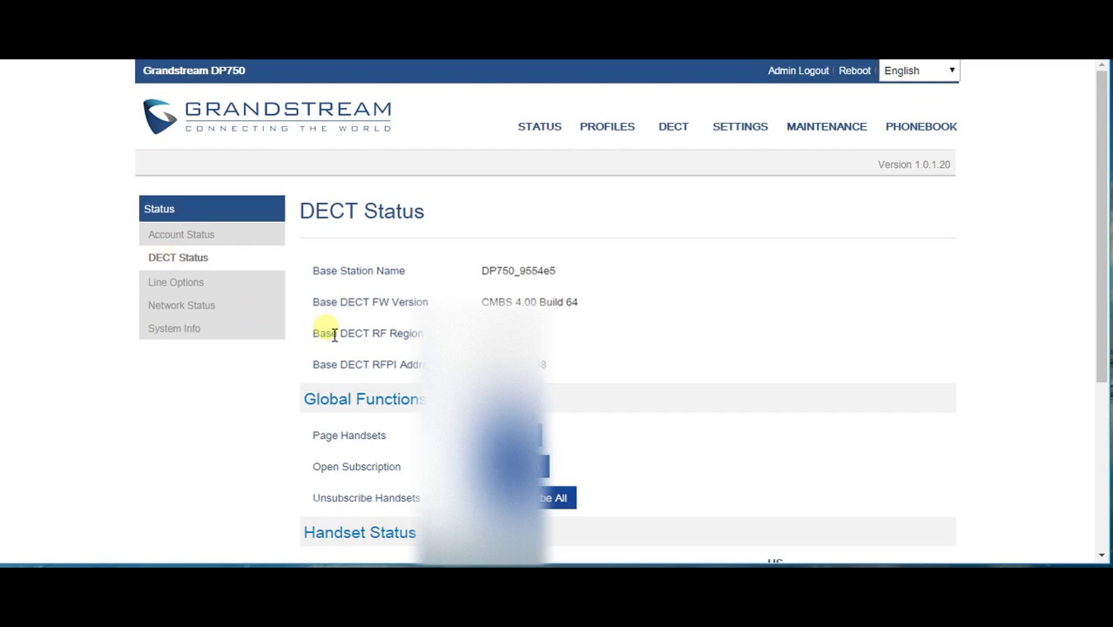
scroll(320, 331, "down", 5)
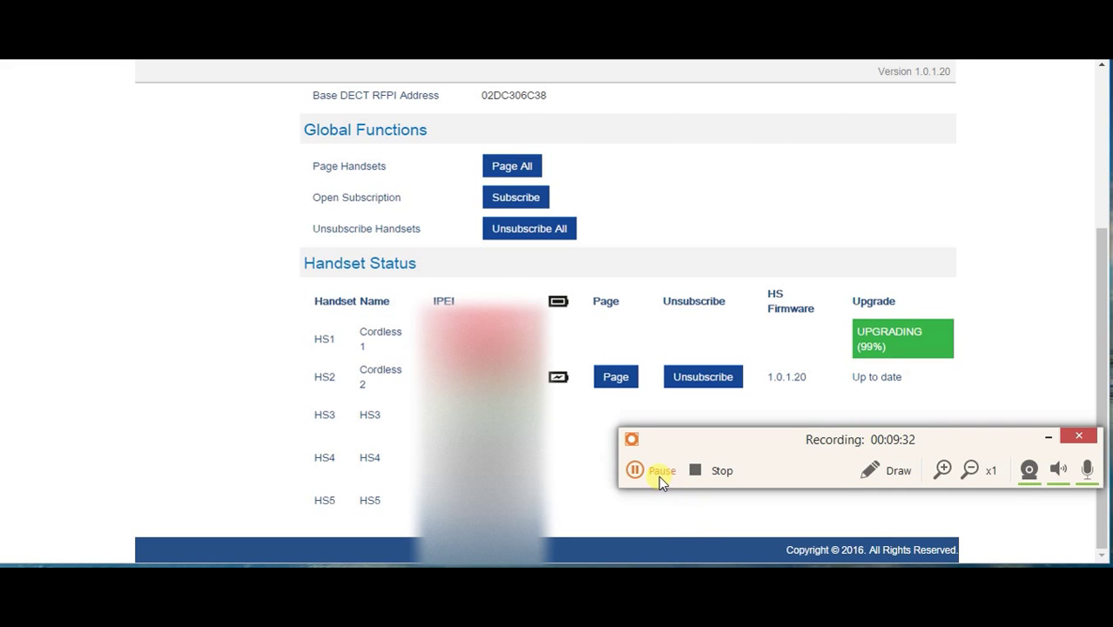
Confirm both handsets run firmware 1.0.1.20, then return to Account Status
left_click(660, 473)
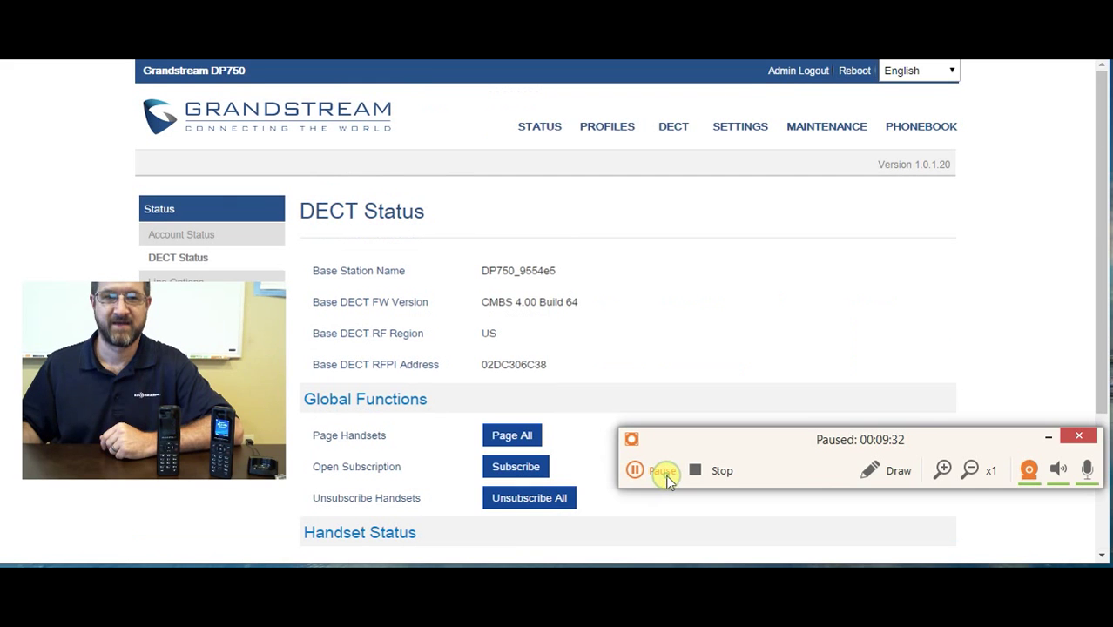
left_click(662, 475)
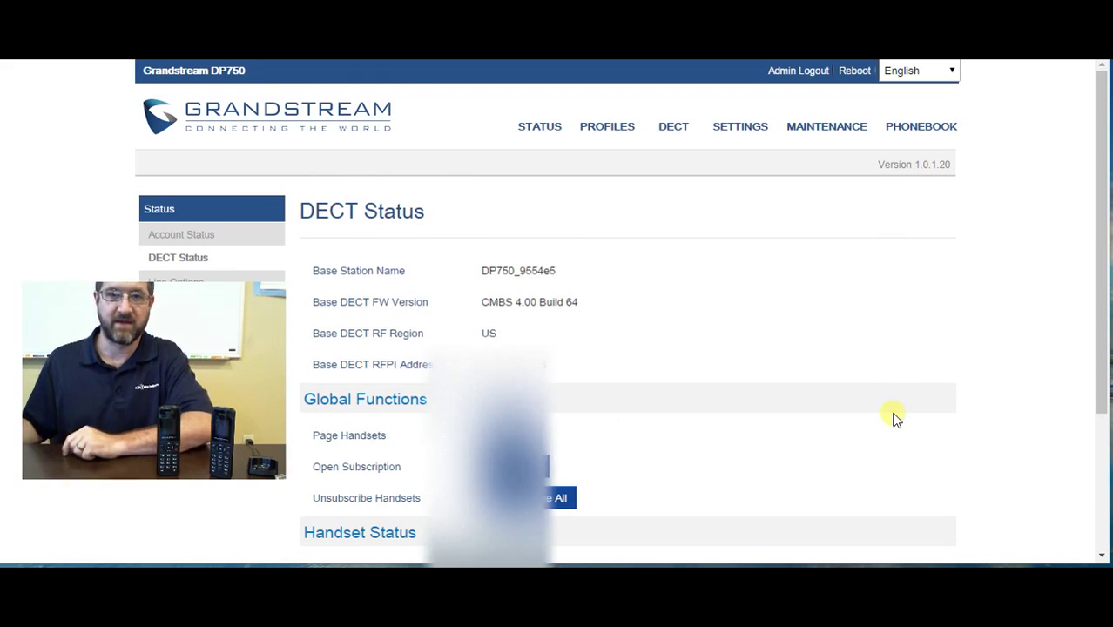
scroll(897, 417, "down", 2)
scroll(901, 409, "down", 1)
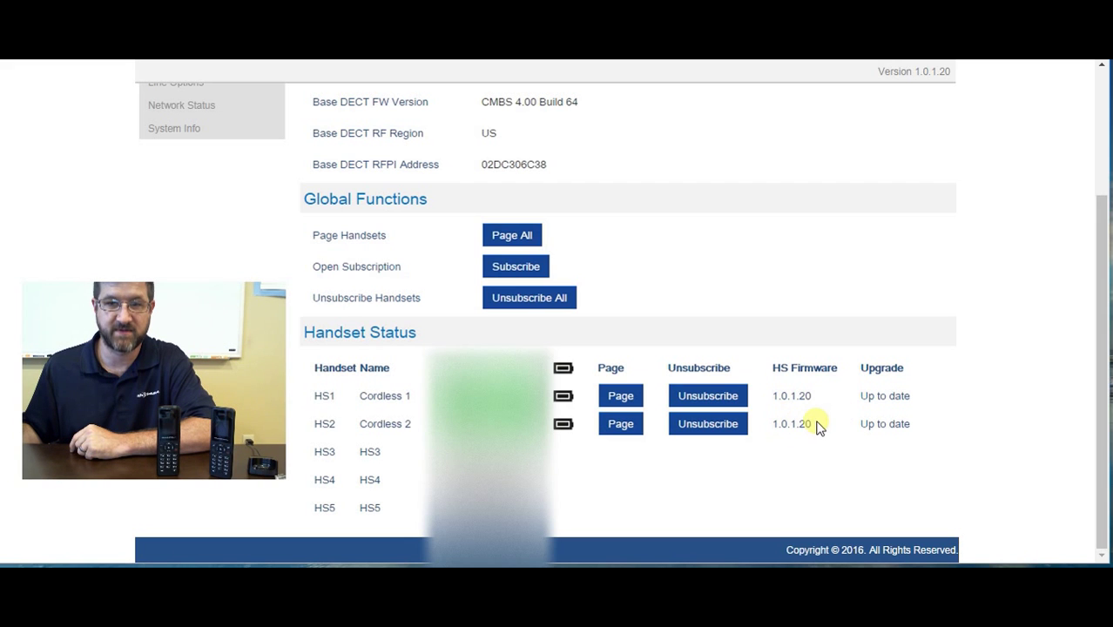
scroll(643, 367, "up", 5)
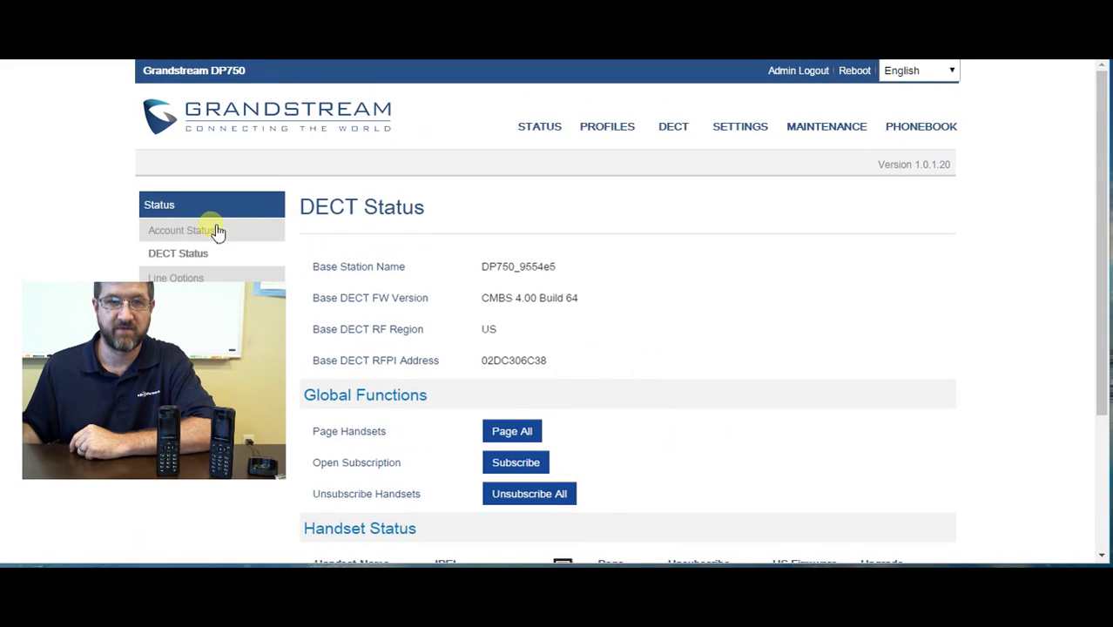
left_click(187, 235)
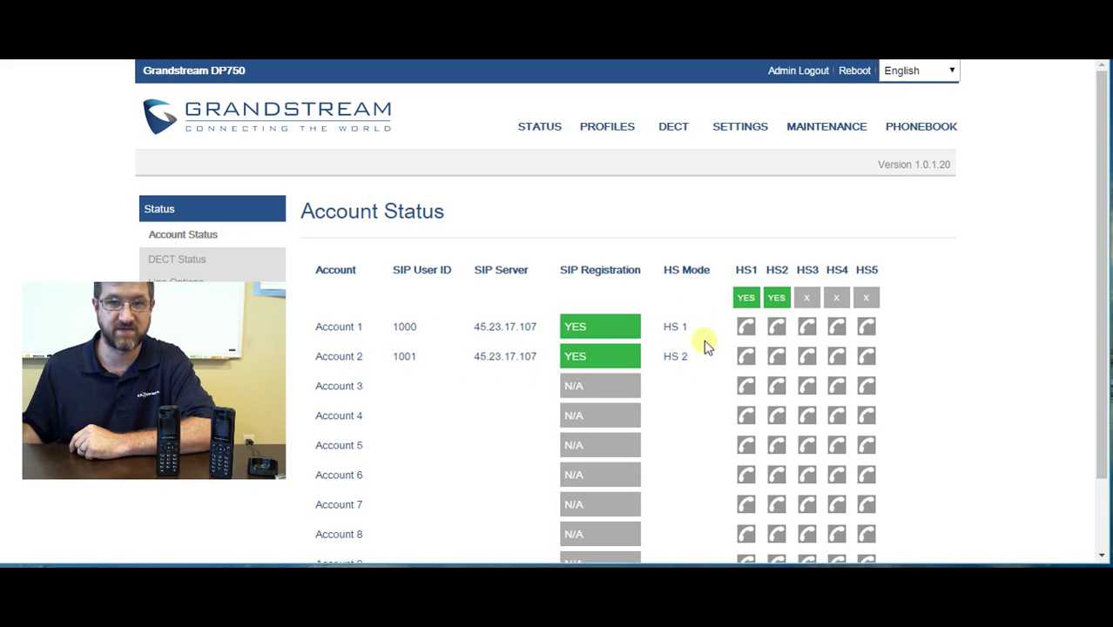
mouse_move(677, 131)
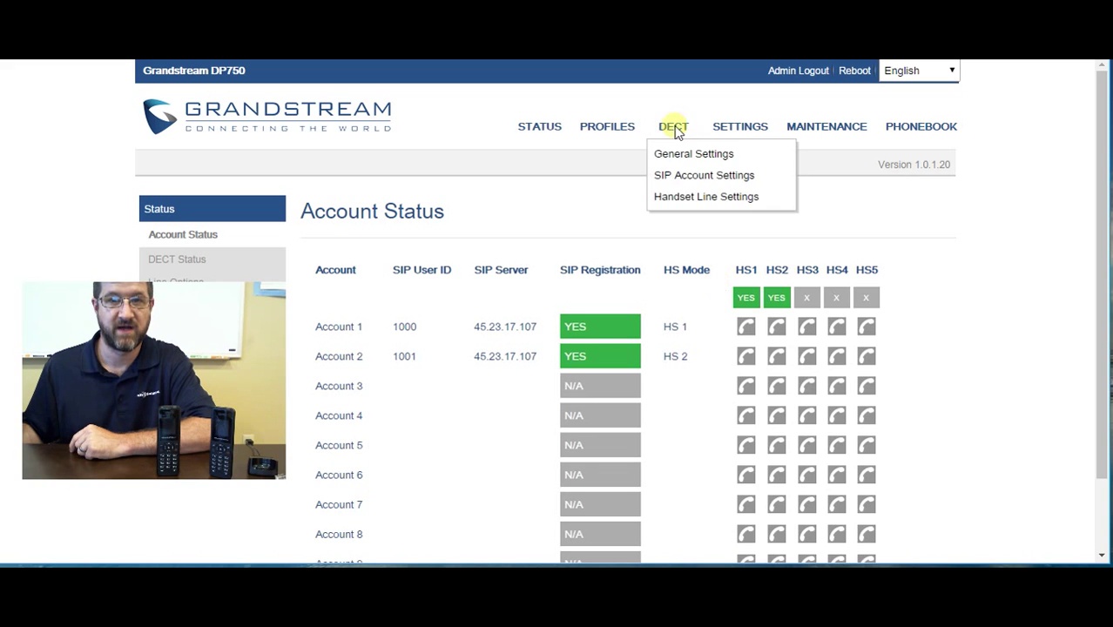
Assign account 1000 to HS 1 LINE 1 and 1001 to HS 2 LINE 1, then Save and Apply
left_click(694, 200)
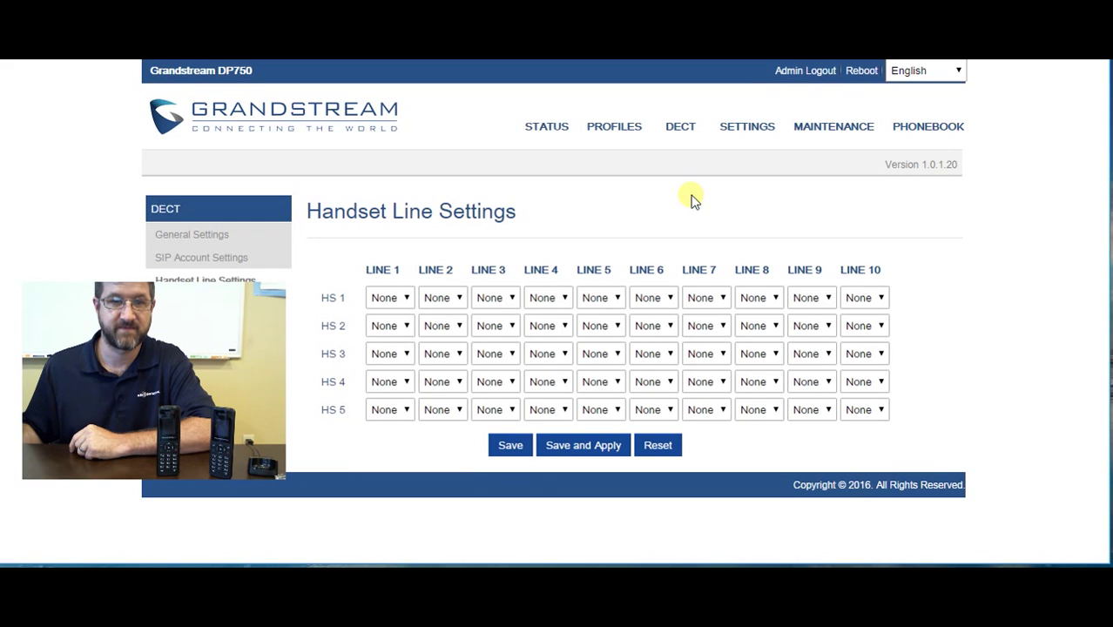
left_click(386, 300)
left_click(390, 333)
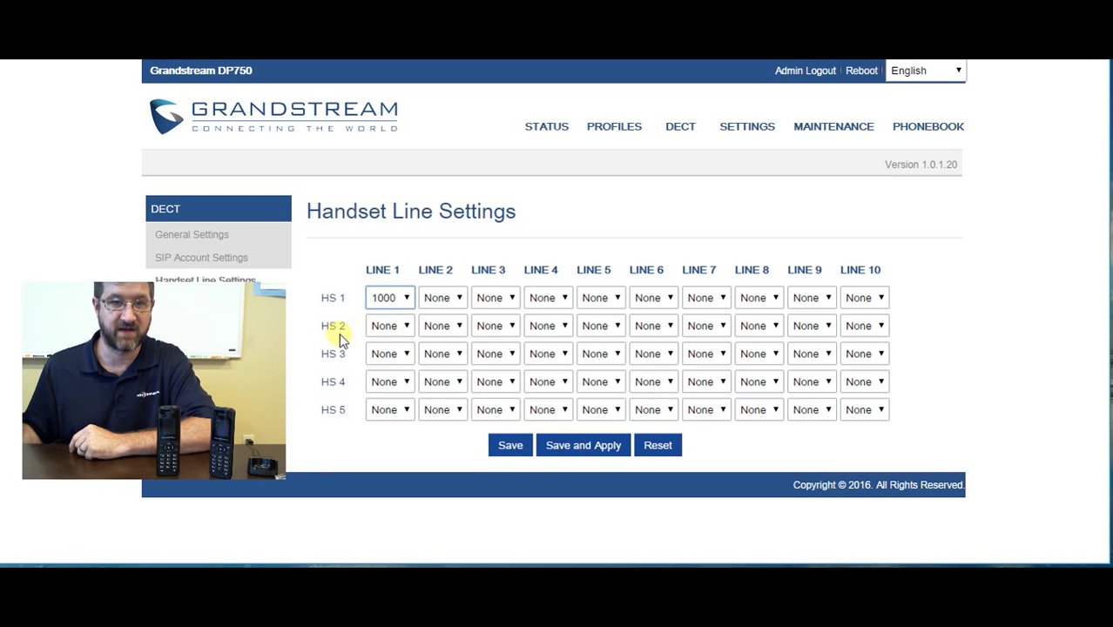
left_click(402, 328)
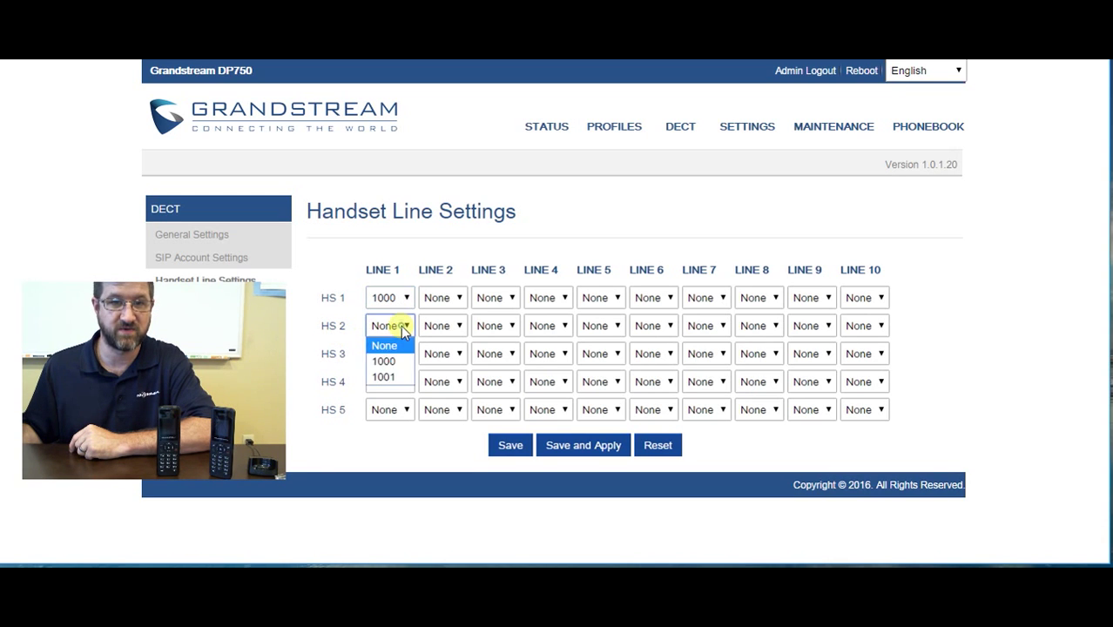
left_click(394, 377)
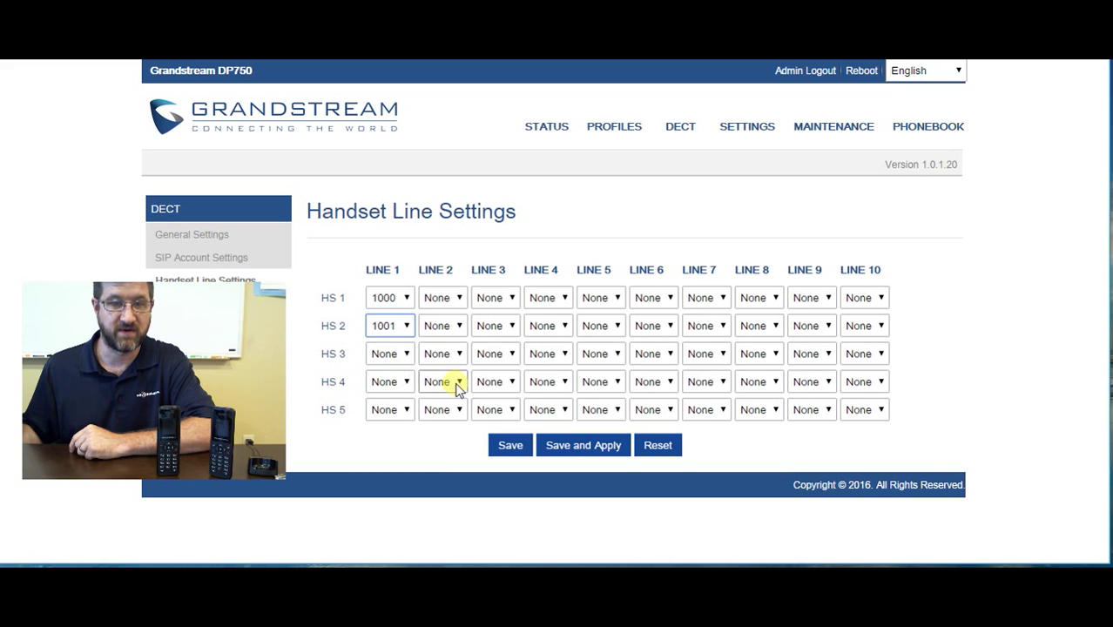
left_click(585, 450)
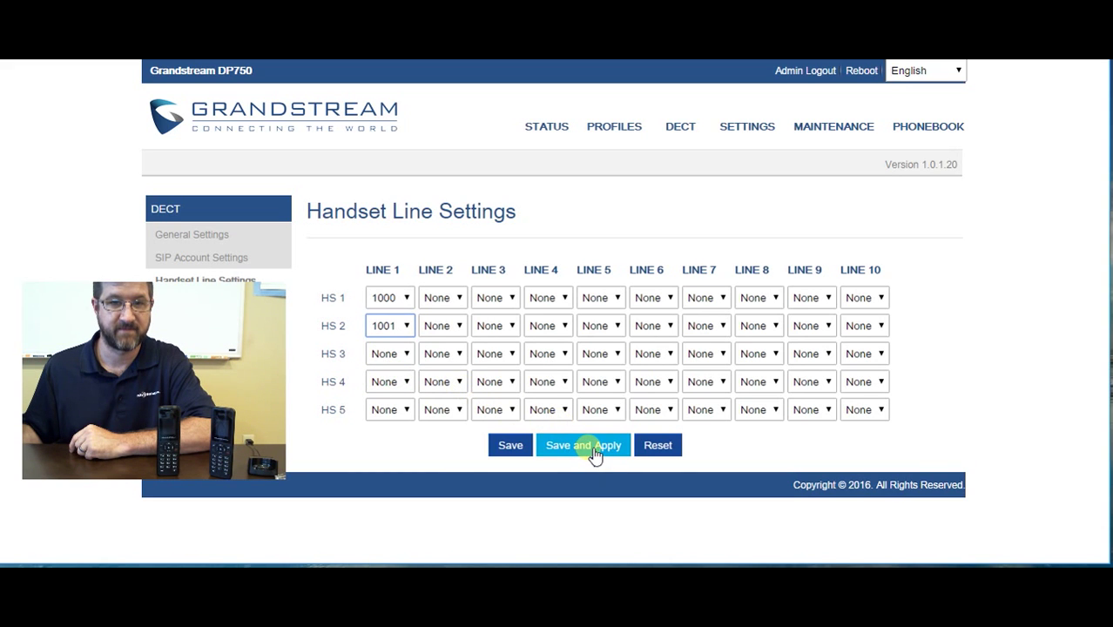
left_click(595, 452)
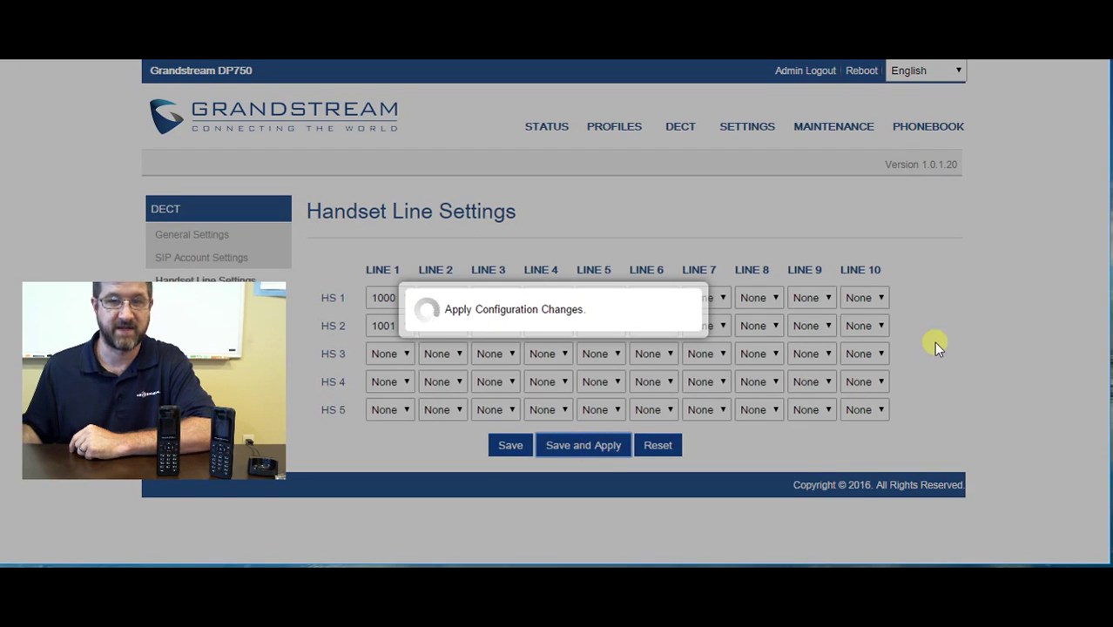